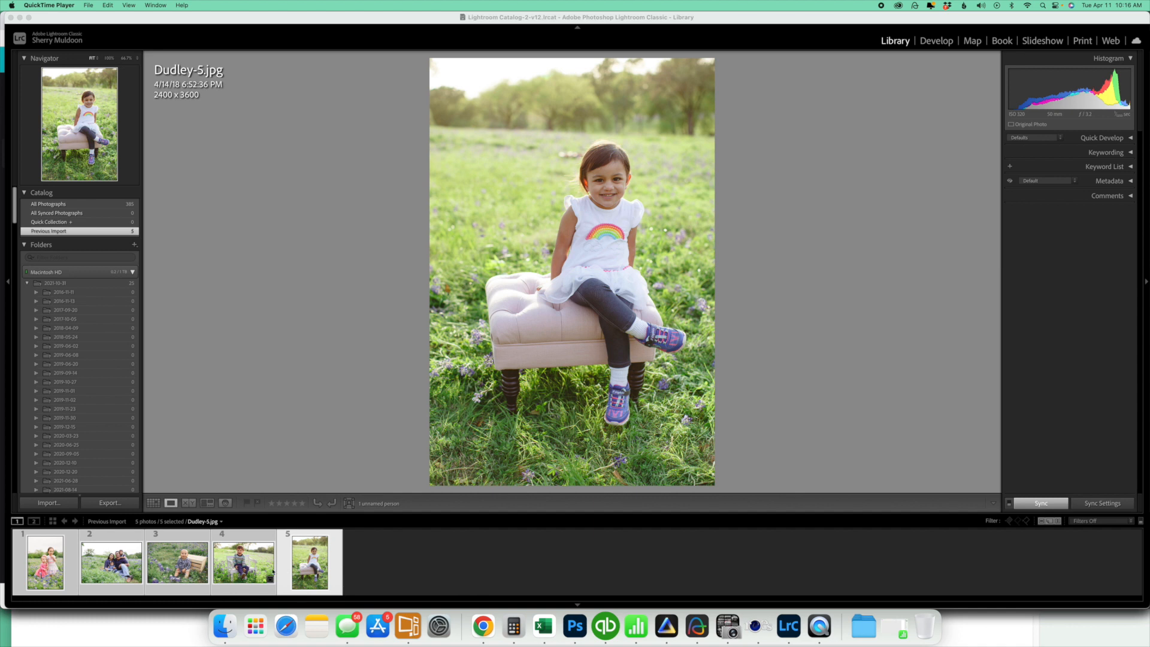
Start an export of the five selected photos to a new folder named web inside Downloads/Bluebonneets
left_click(56, 565)
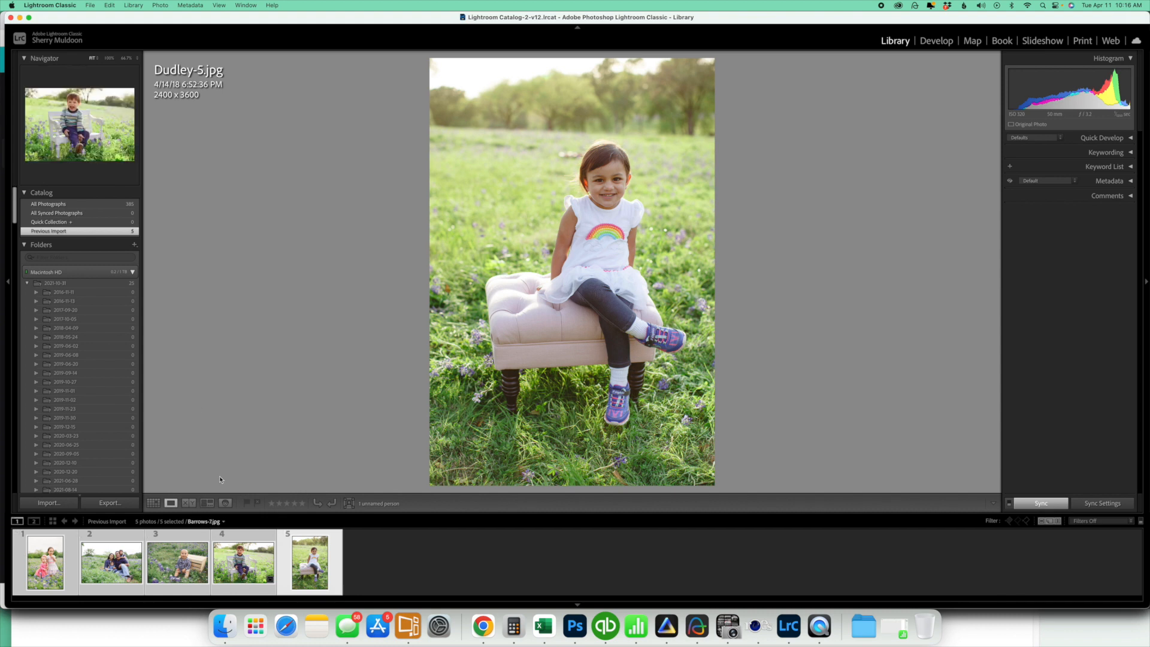
left_click(95, 7)
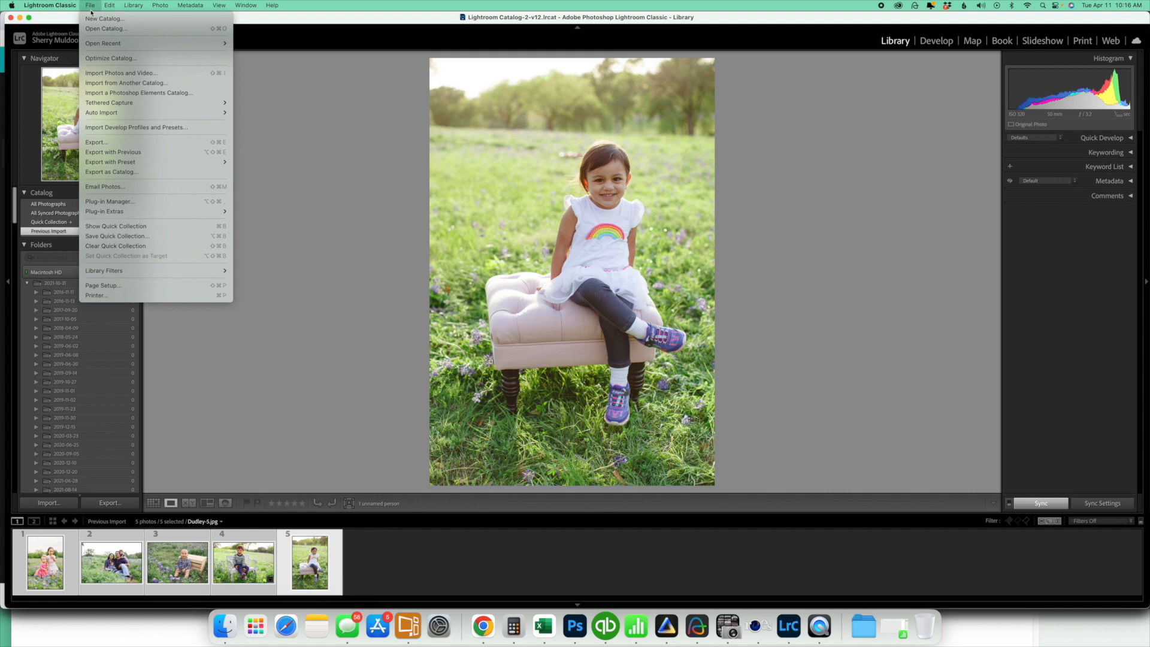
left_click(104, 144)
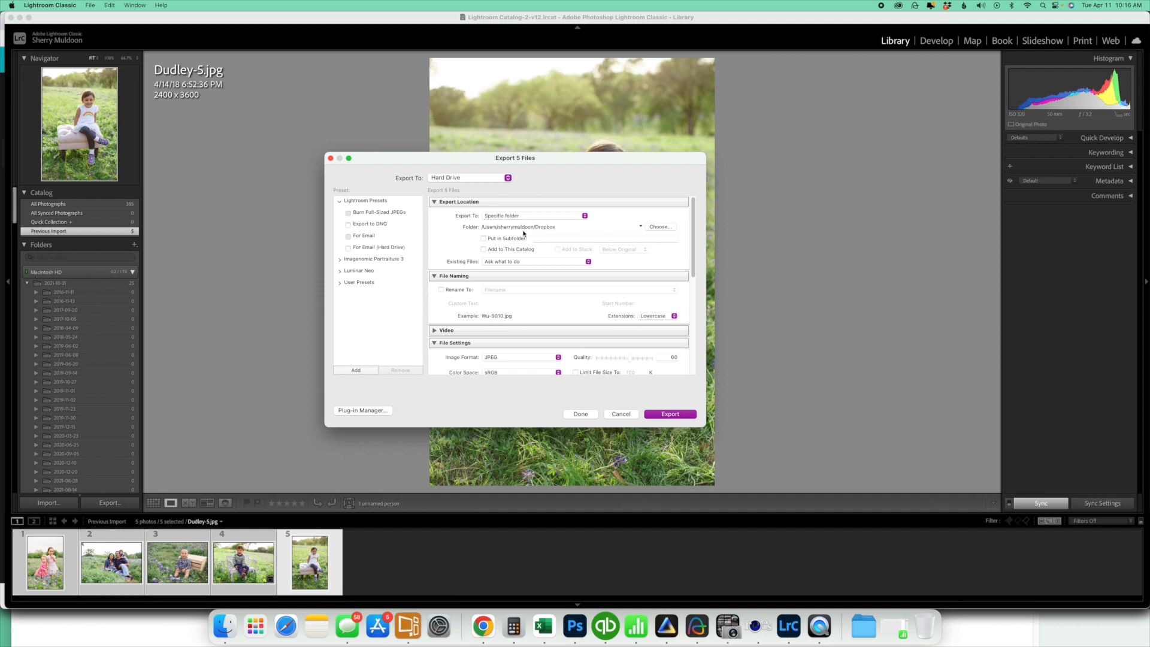
left_click(661, 229)
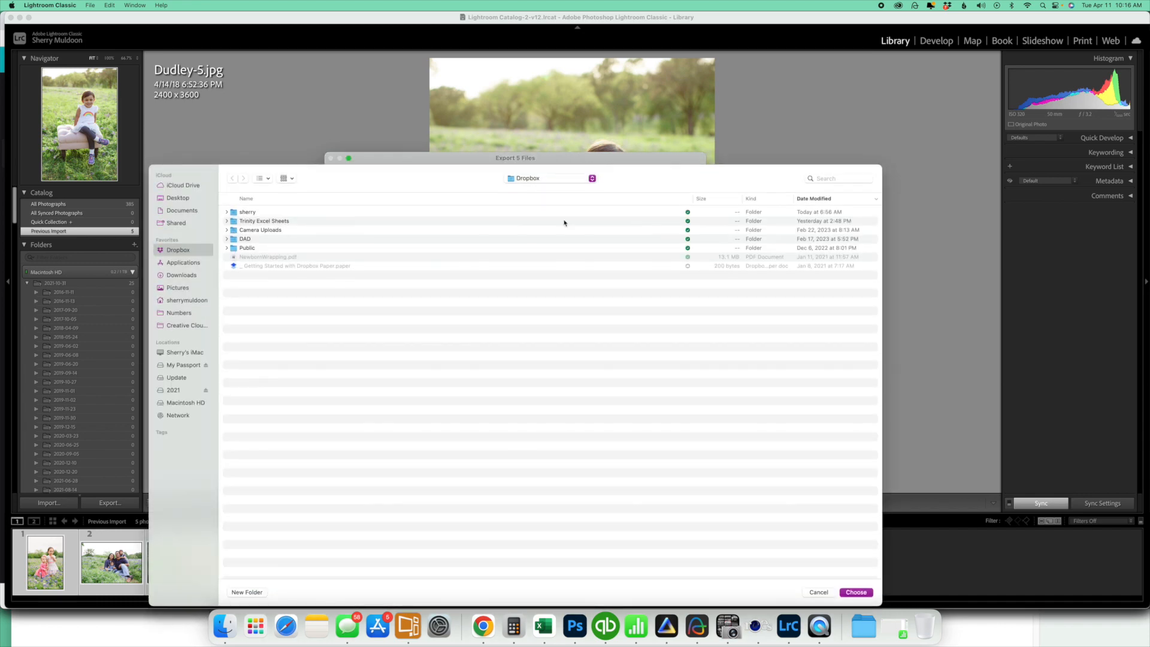
left_click(184, 275)
double_click(263, 212)
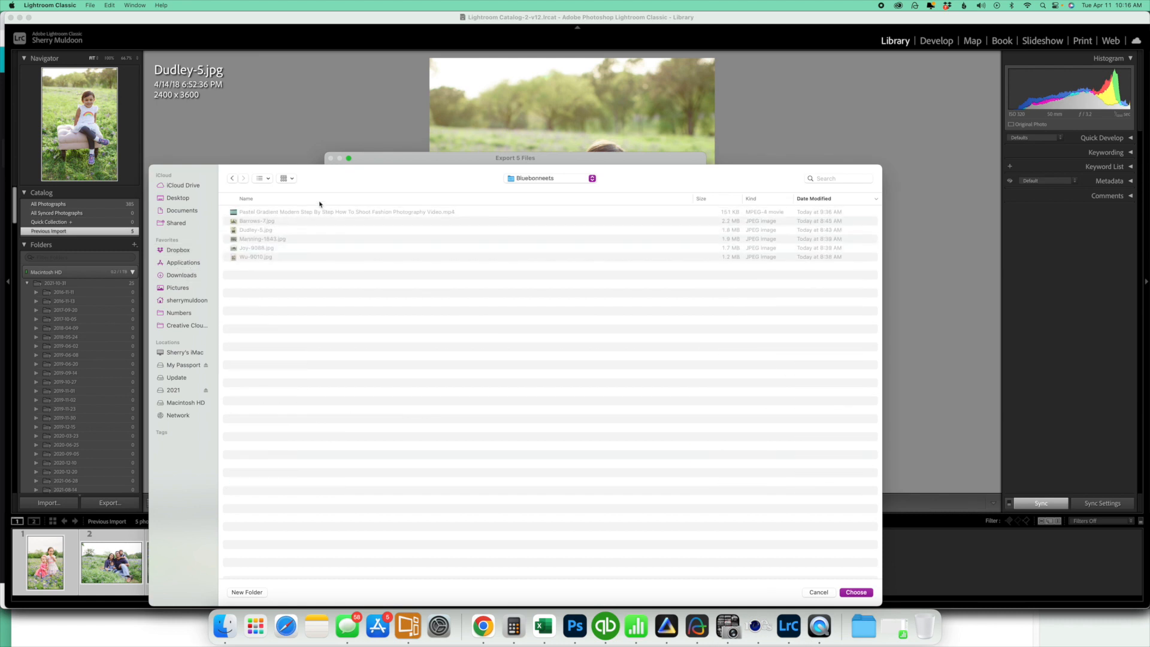
left_click(245, 596)
type("web")
key("Return")
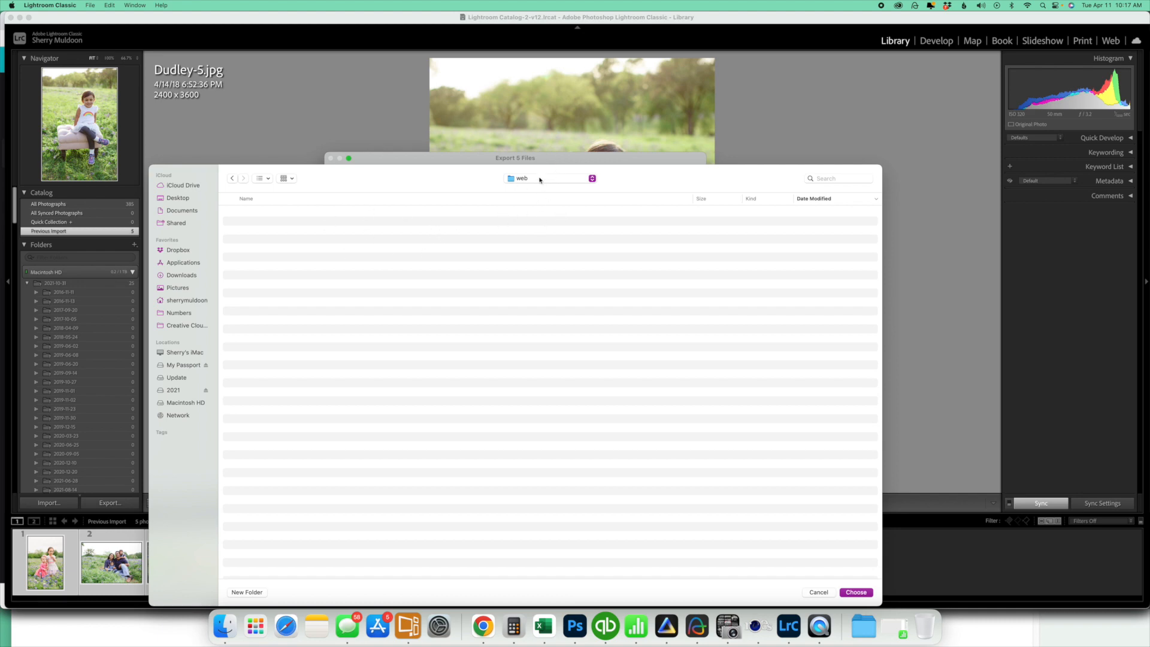
left_click(857, 592)
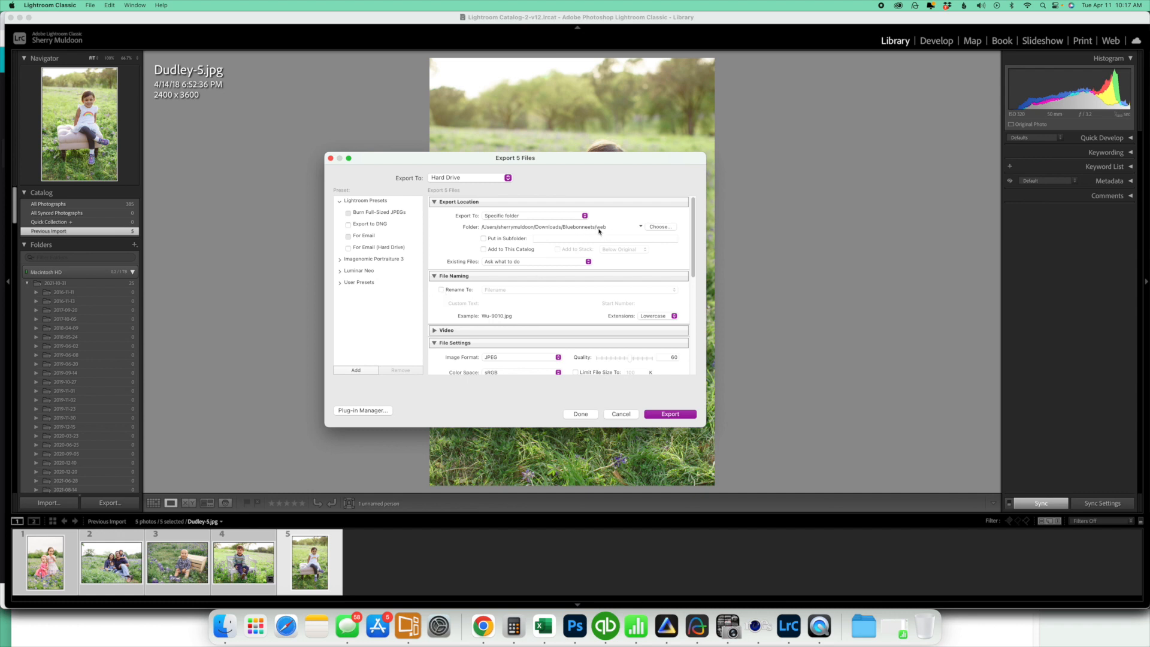
left_click(441, 291)
left_click(505, 290)
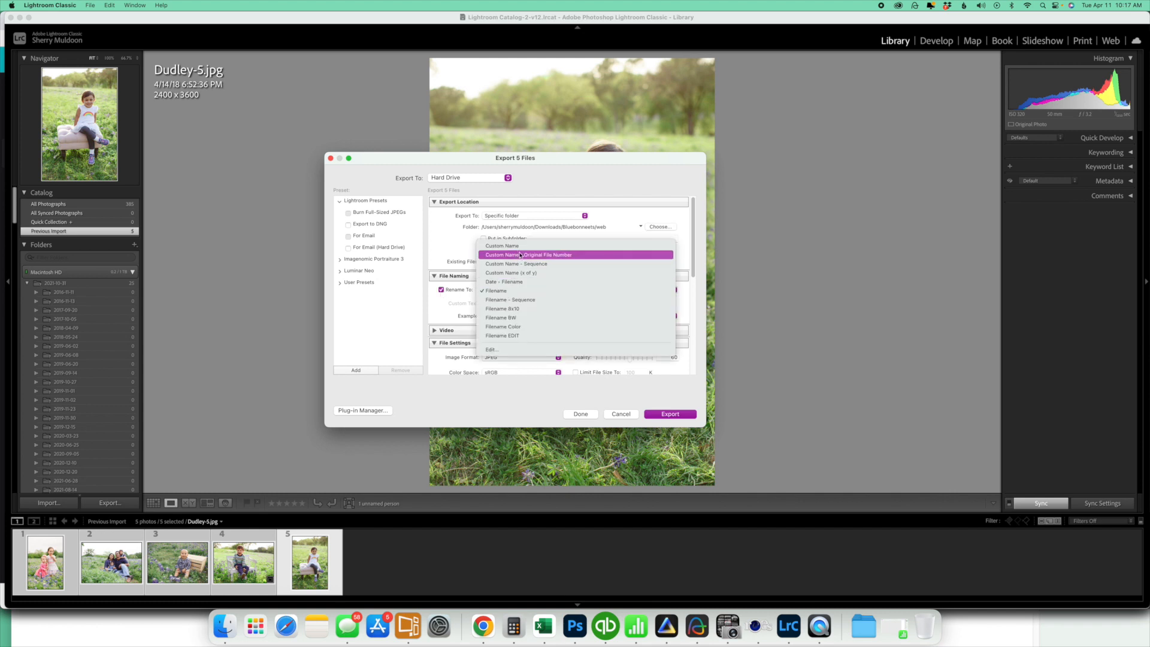
left_click(509, 243)
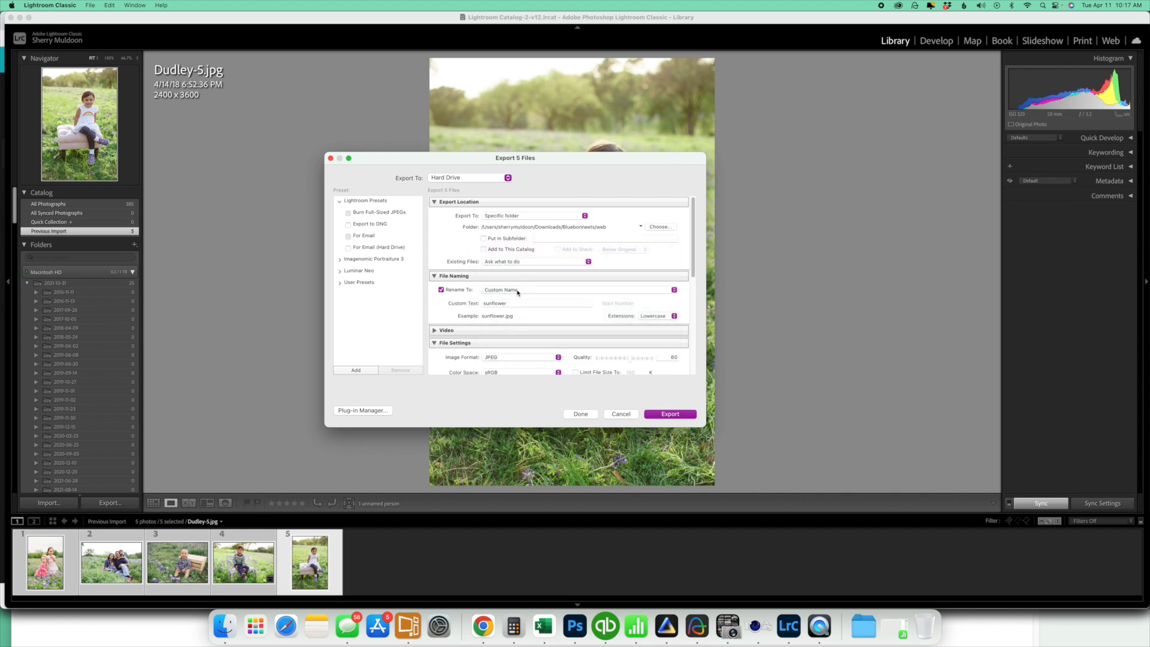
left_click(519, 290)
left_click(519, 337)
left_click(511, 291)
left_click(510, 352)
type("web")
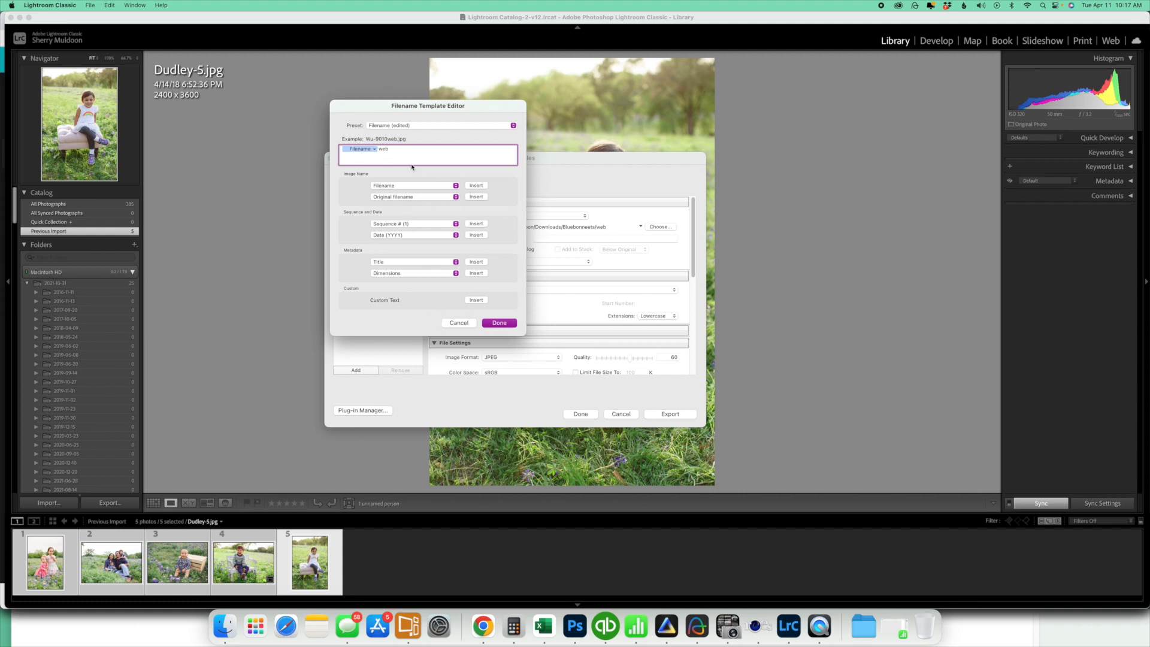
left_click(459, 323)
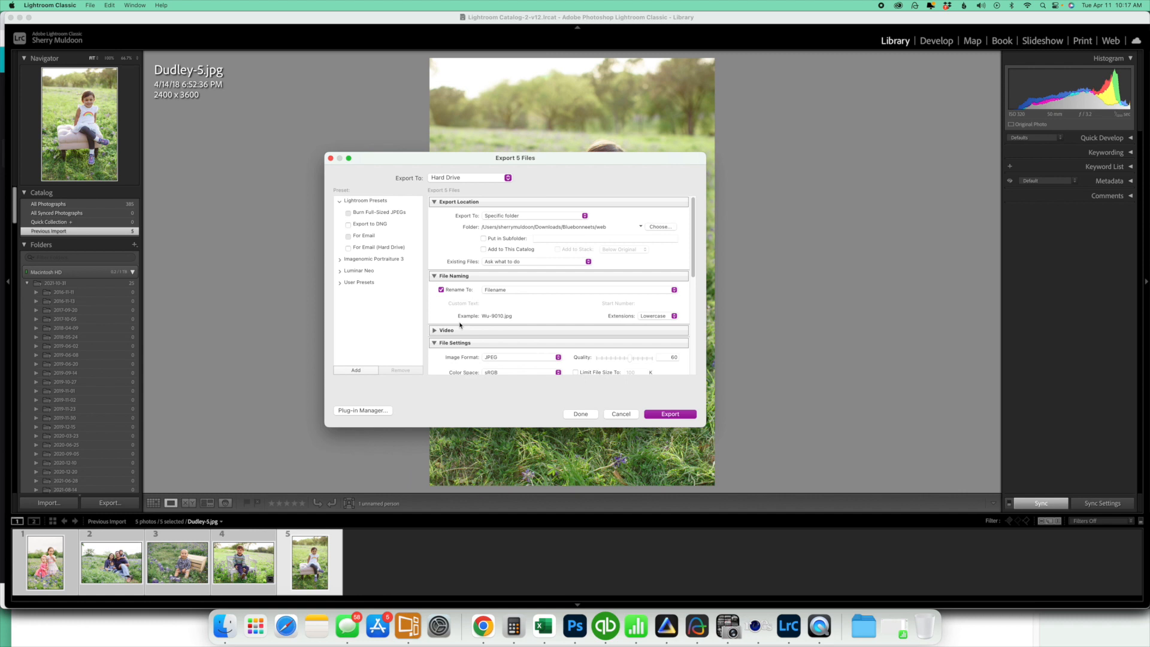
left_click(442, 291)
Resize the exported images by Width & Height to 800 pixels wide with a blank height, at 72 pixels per inch
scroll(535, 329, "down", 3)
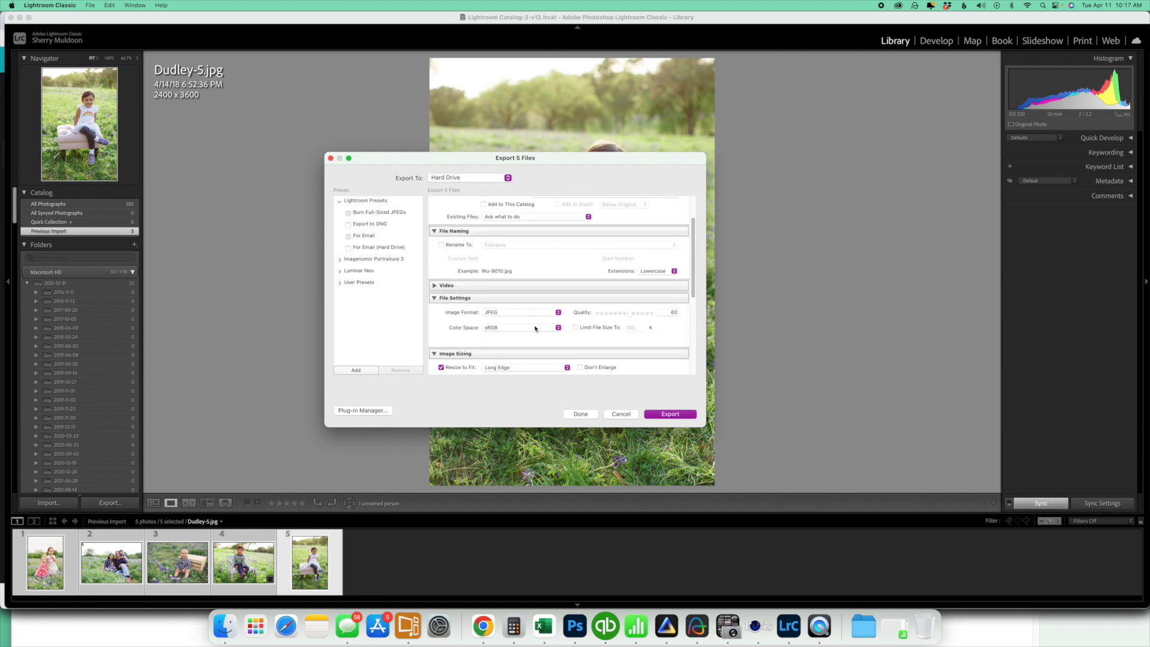
scroll(535, 328, "down", 1)
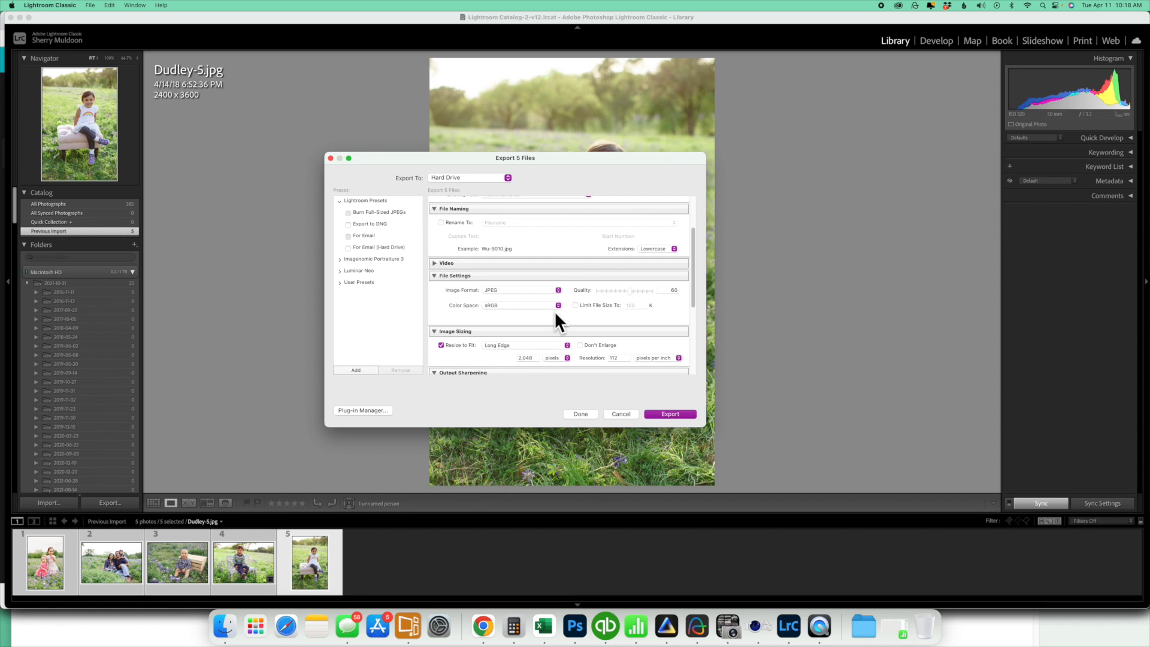
scroll(587, 303, "down", 2)
left_click(442, 312)
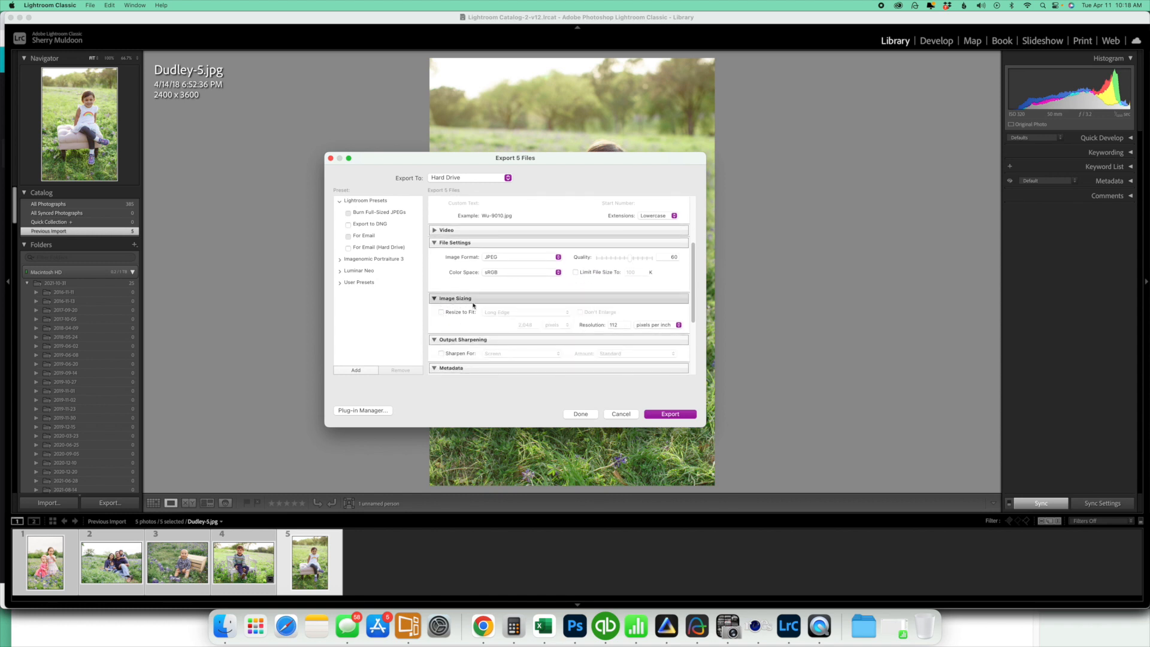
left_click(442, 312)
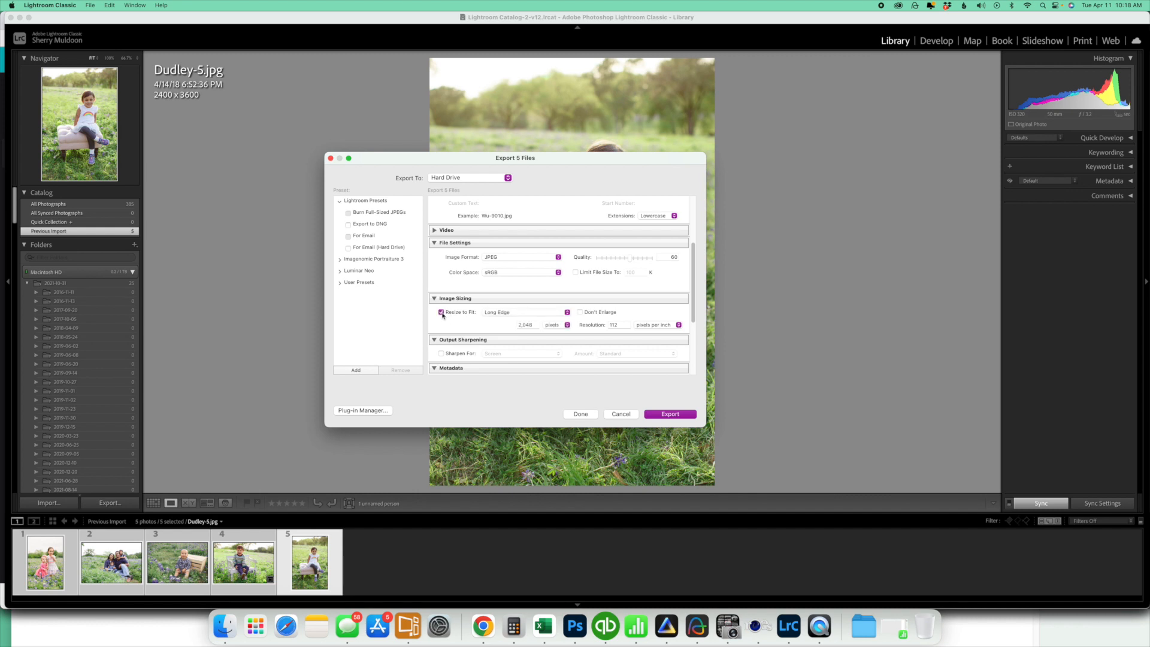
left_click(538, 314)
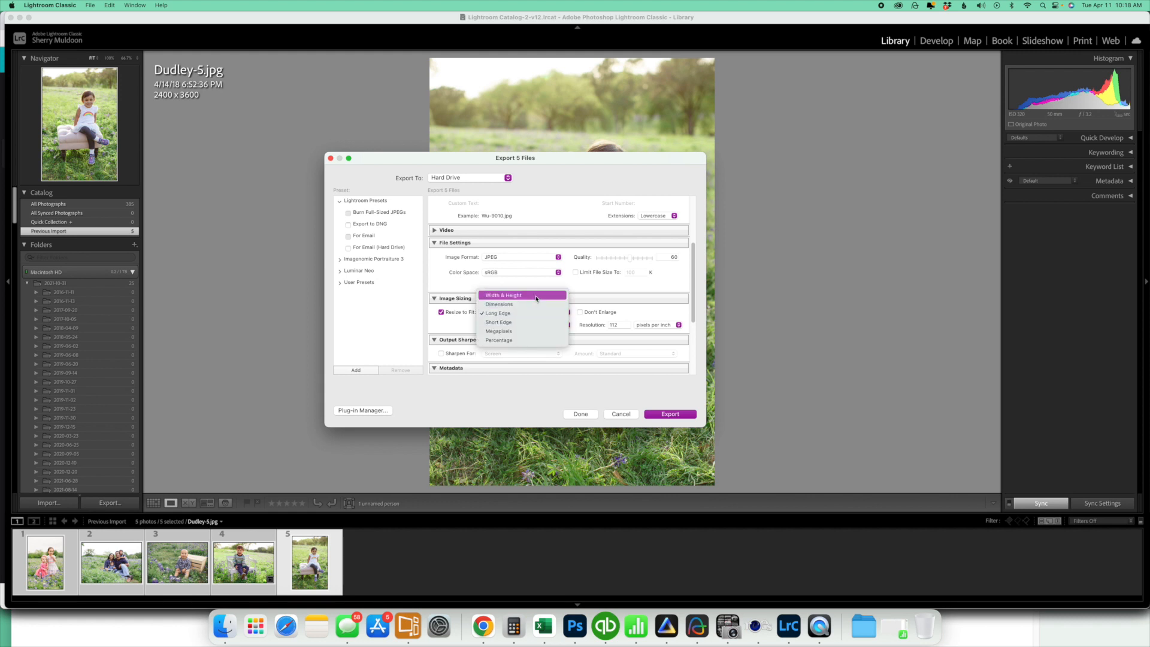
left_click(537, 296)
left_click(499, 326)
type("800")
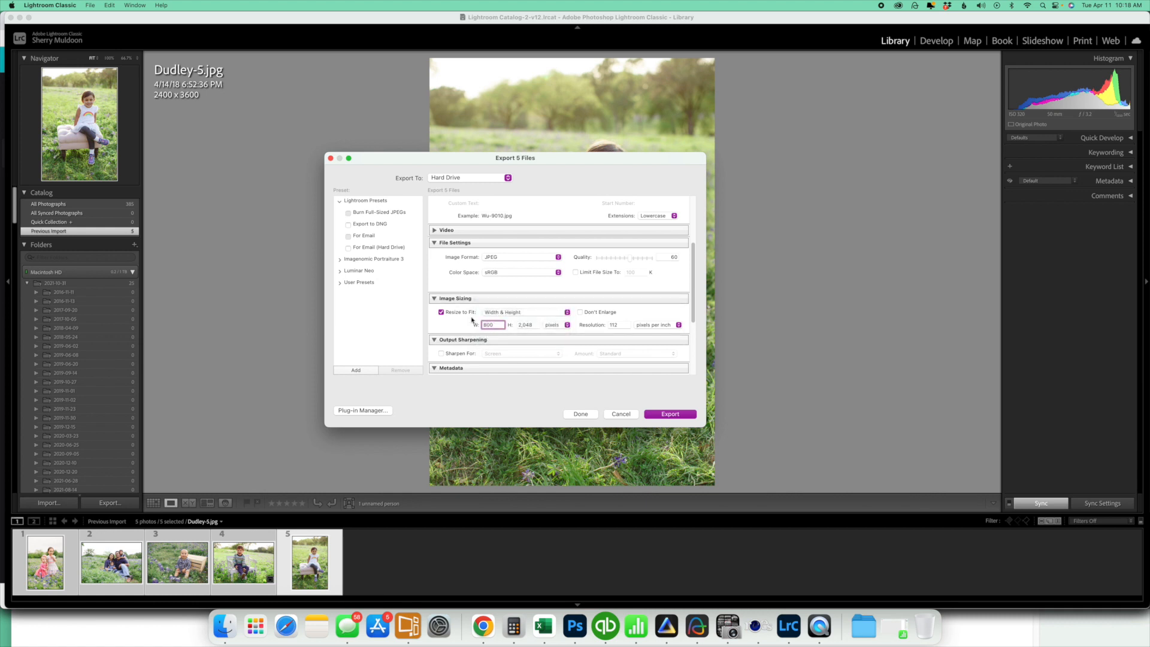
left_click(536, 324)
key("BackSpace")
left_click(621, 323)
type("72")
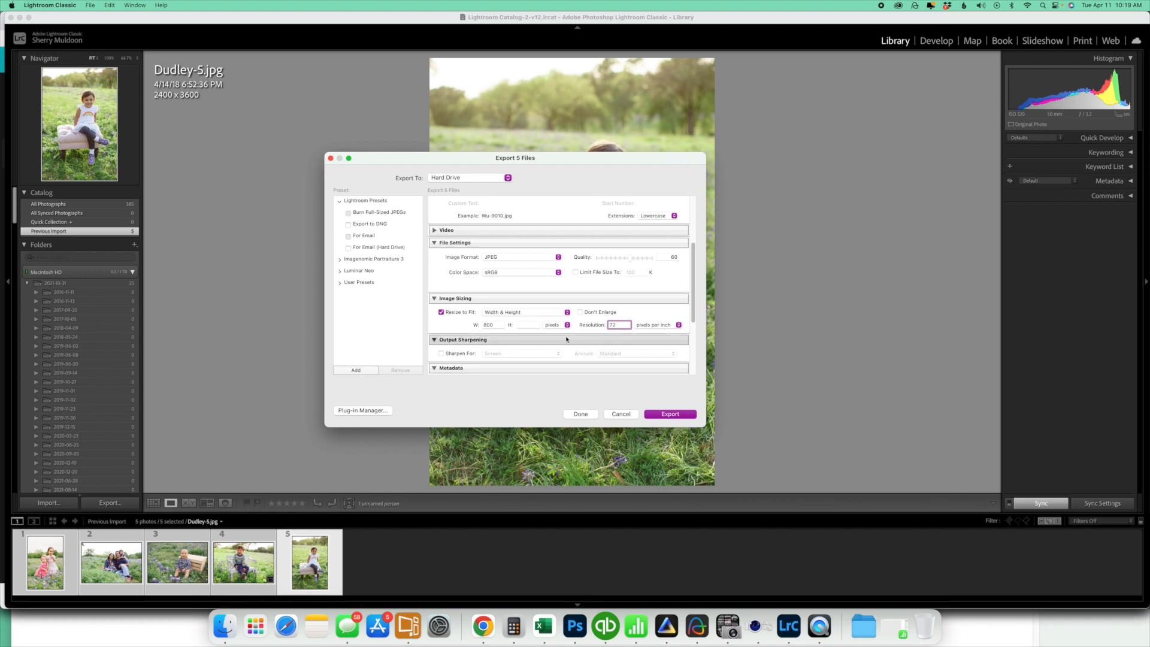
Export the photos with these web settings and close the window of the exported web folder
scroll(567, 340, "down", 3)
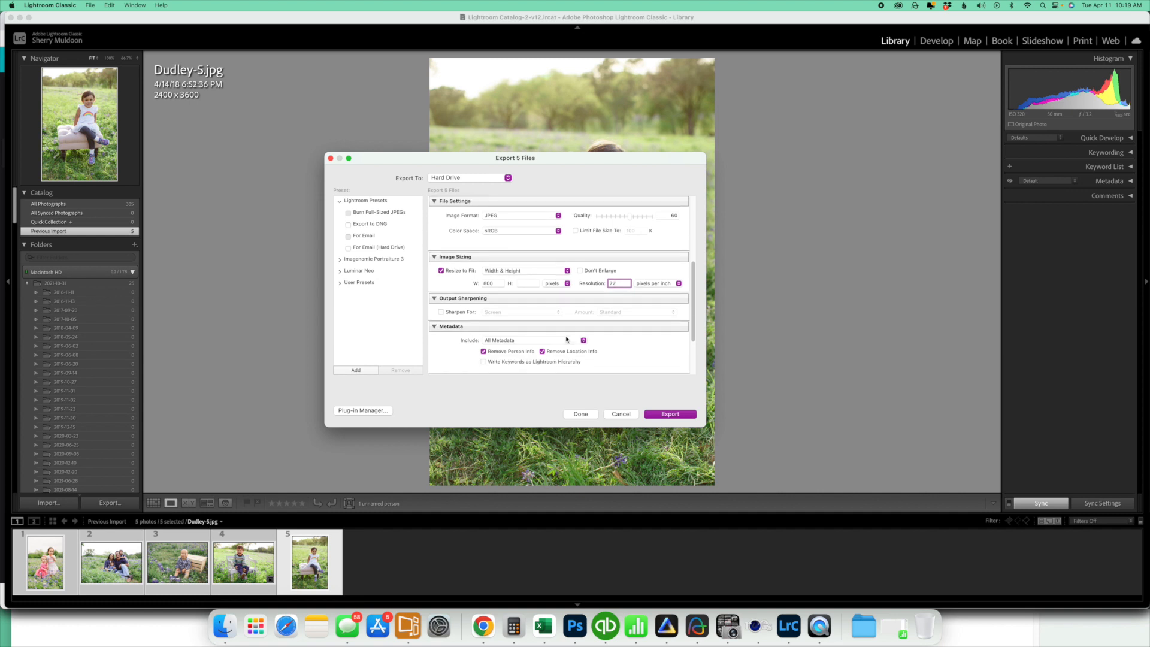
scroll(567, 340, "up", 10)
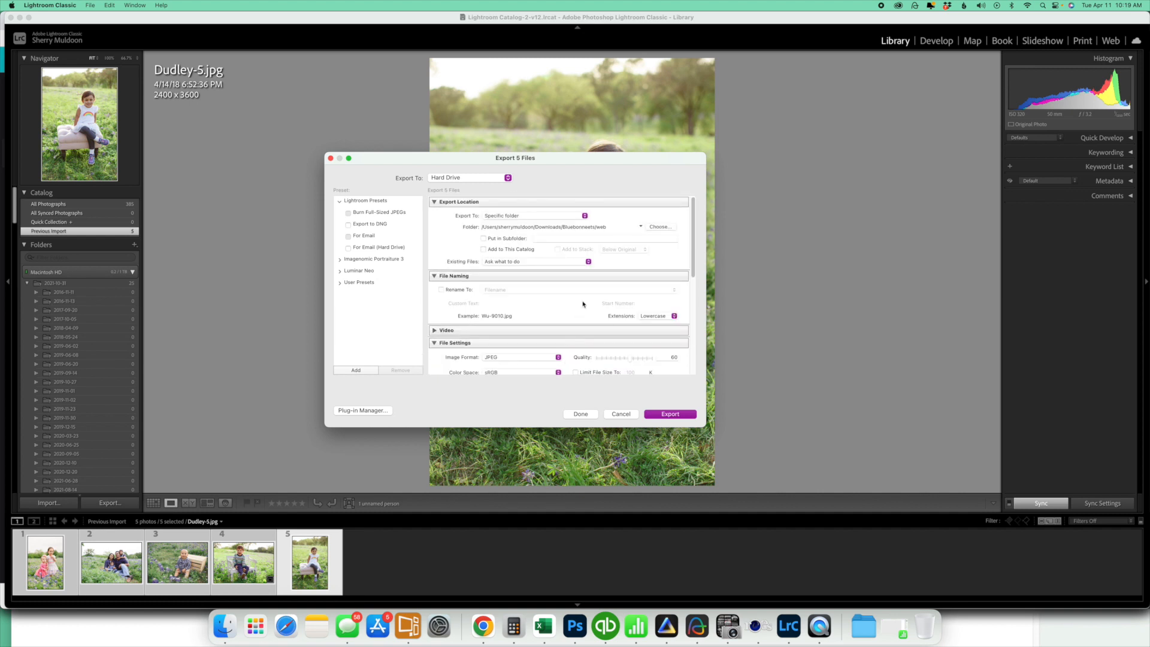
left_click(671, 414)
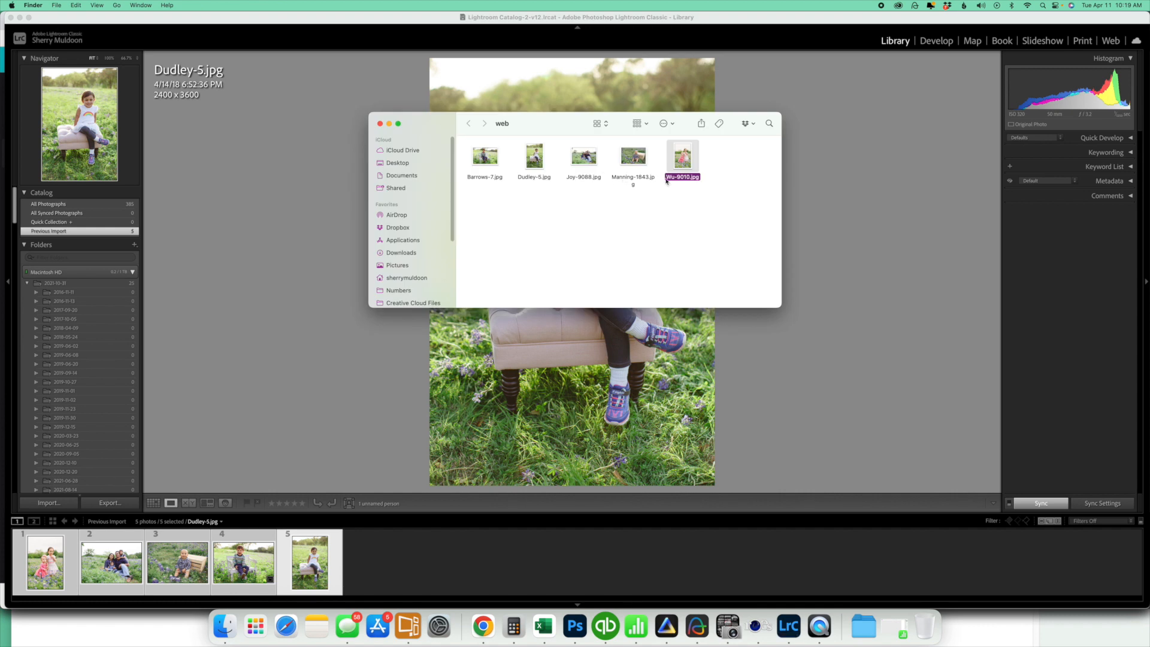
left_click_drag(732, 162, 460, 170)
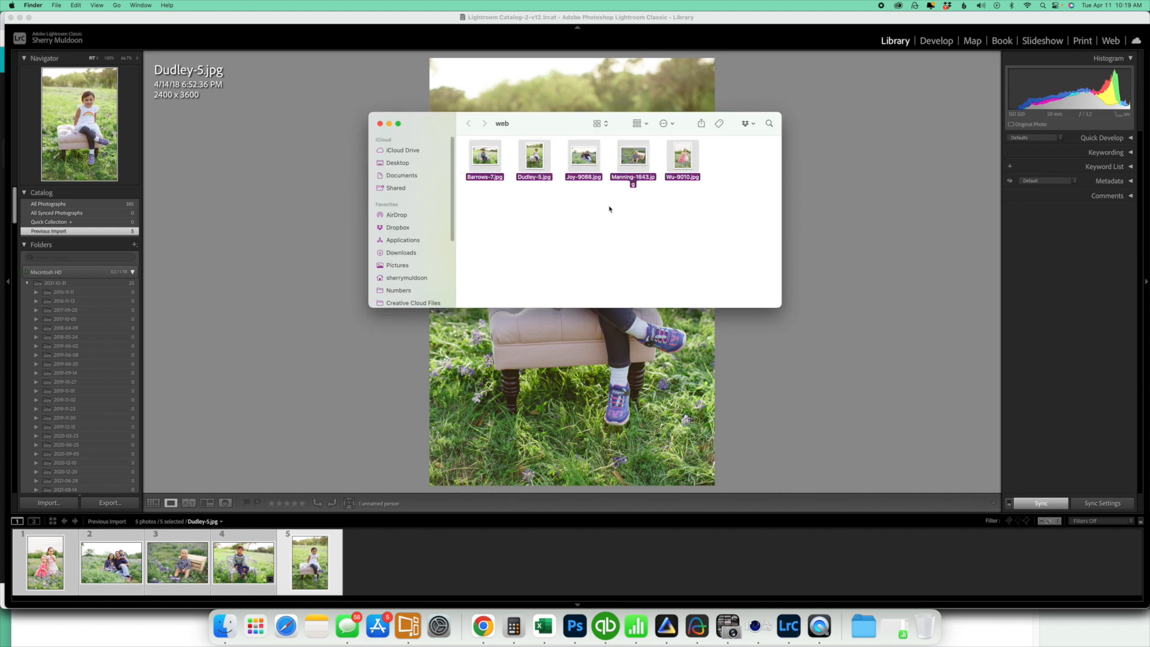
left_click(380, 124)
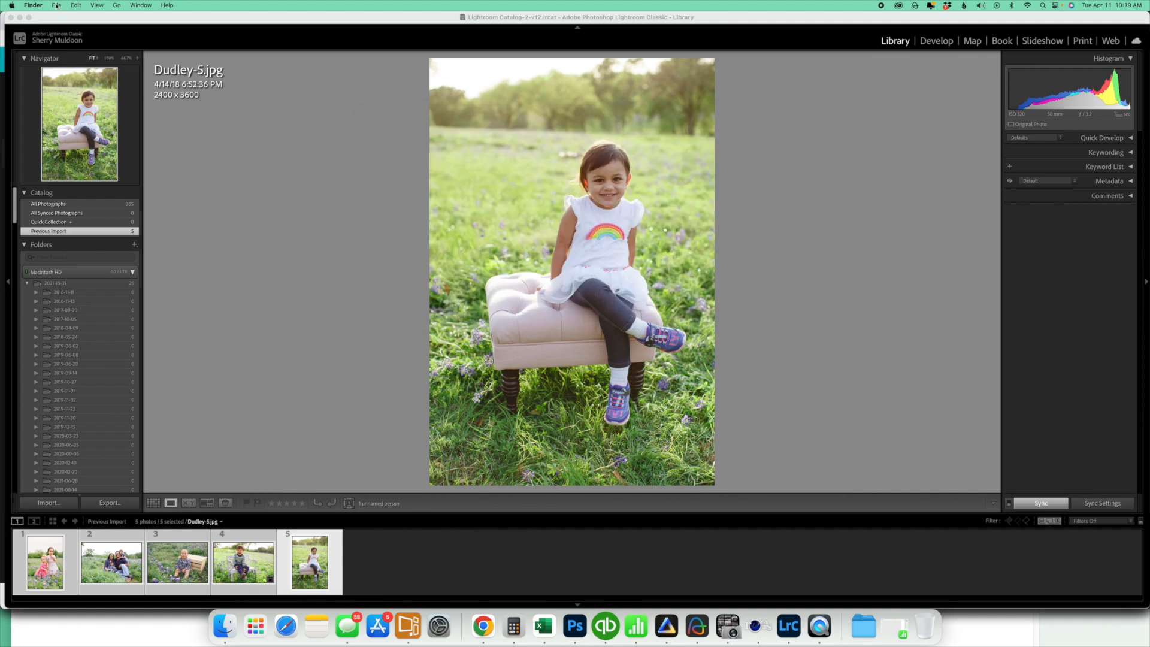
Start another export of the same photos to a new folder named fb inside the Bluebonneets folder
left_click(72, 27)
left_click(90, 4)
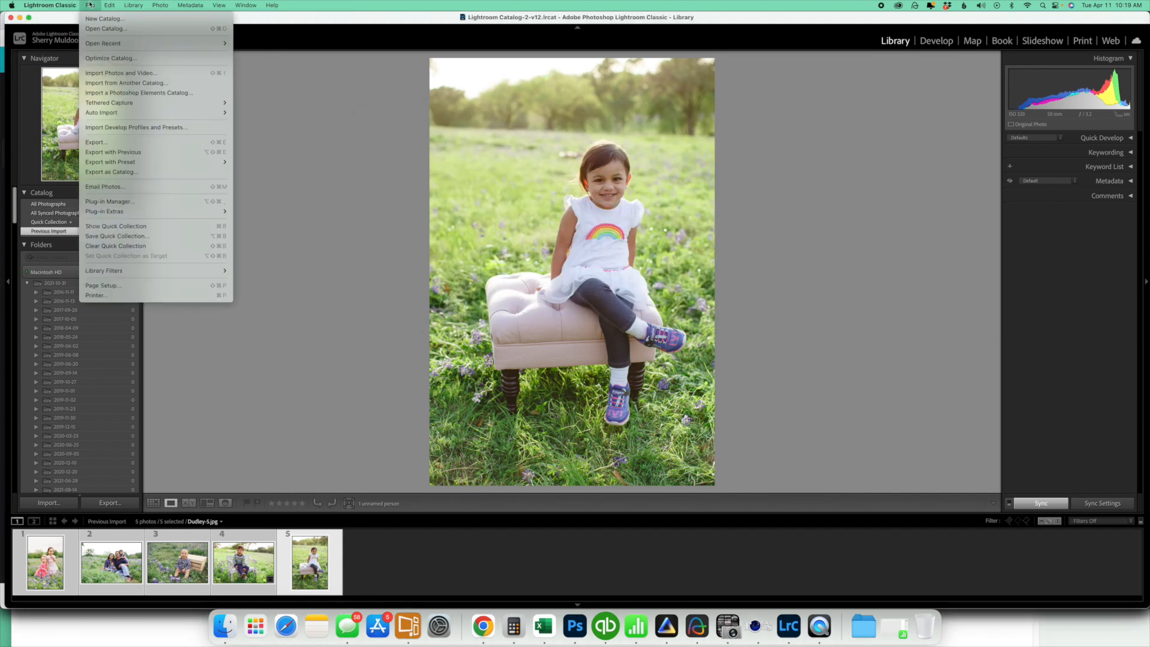
left_click(131, 144)
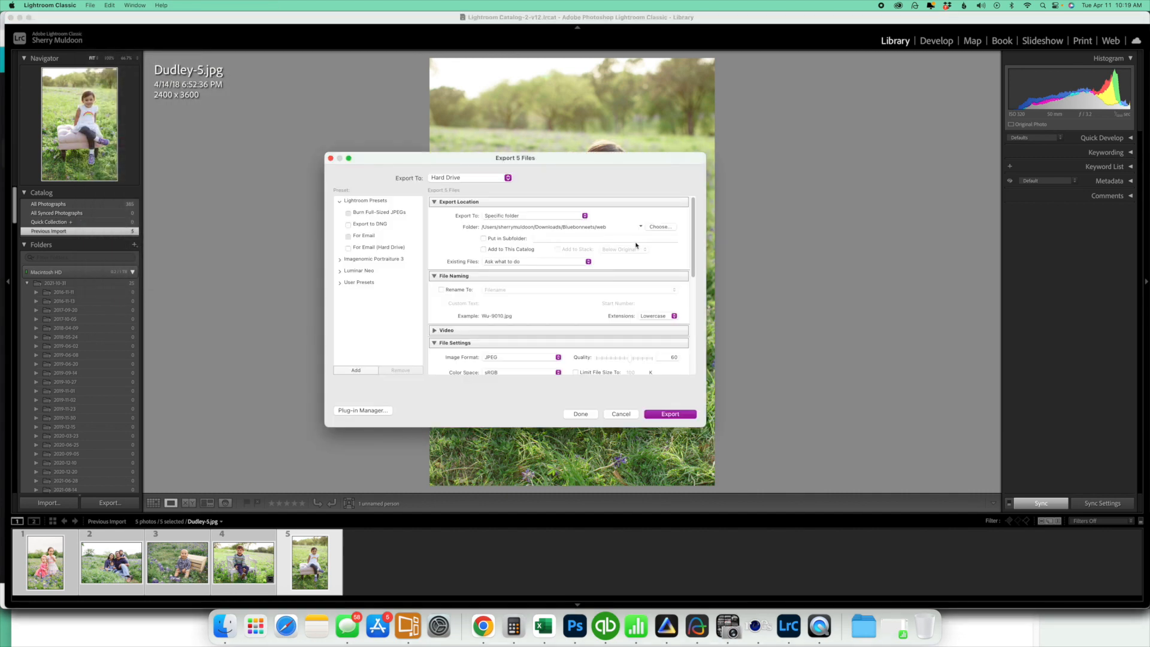
left_click(669, 228)
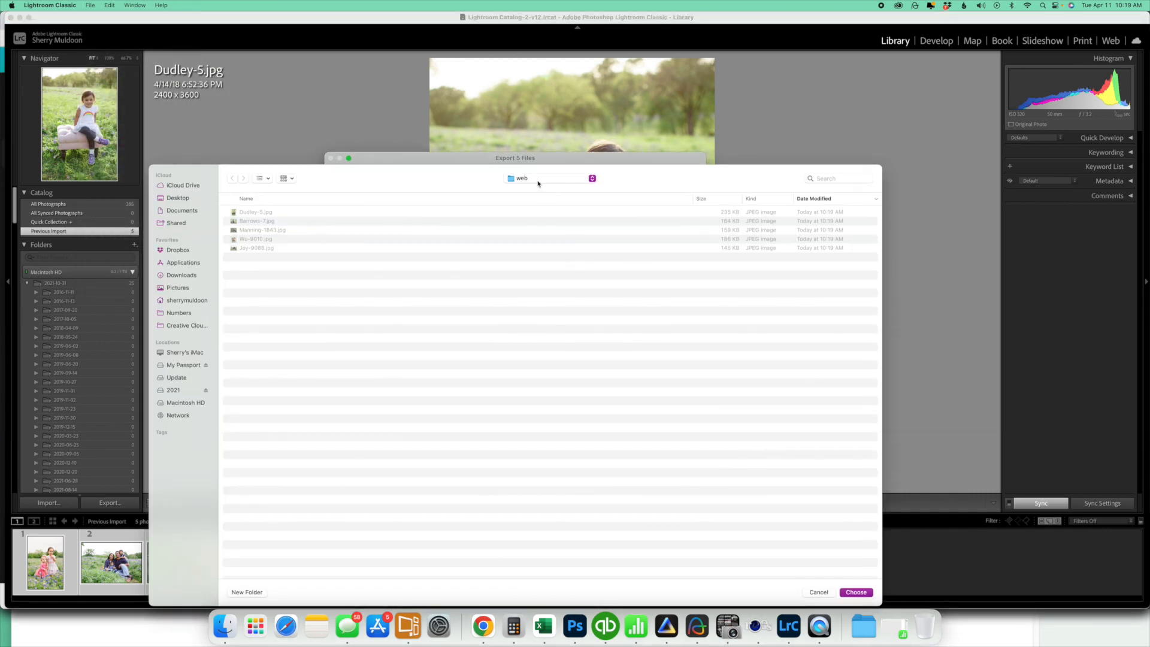
left_click(538, 180)
left_click(539, 188)
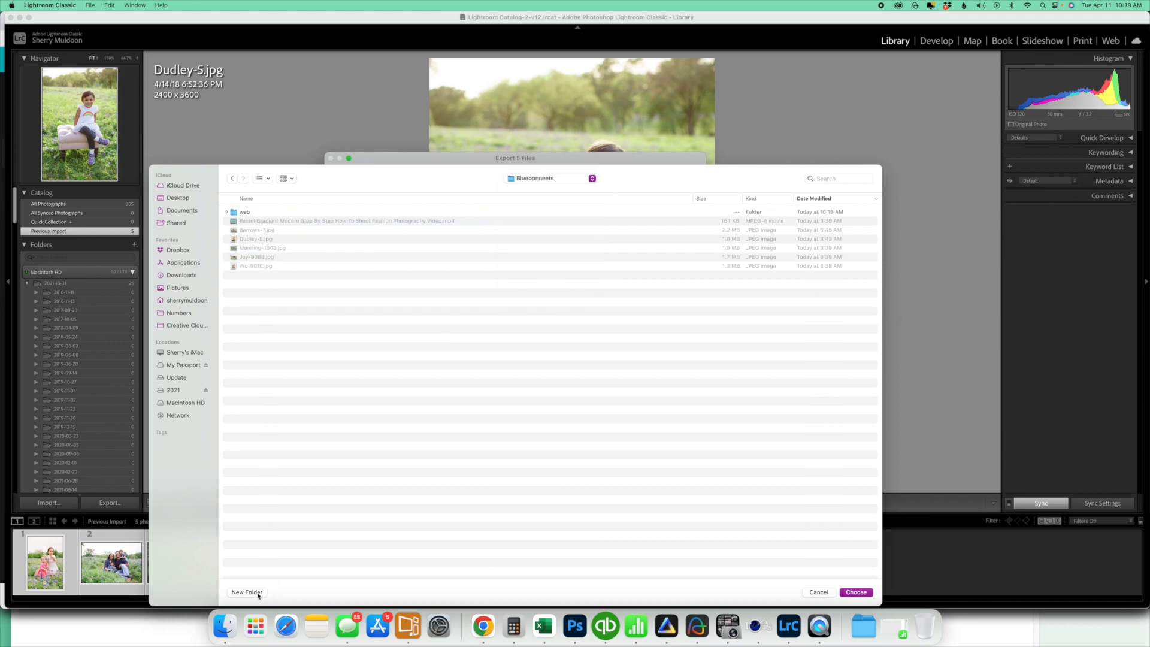
left_click(251, 592)
type("fb")
left_click(564, 311)
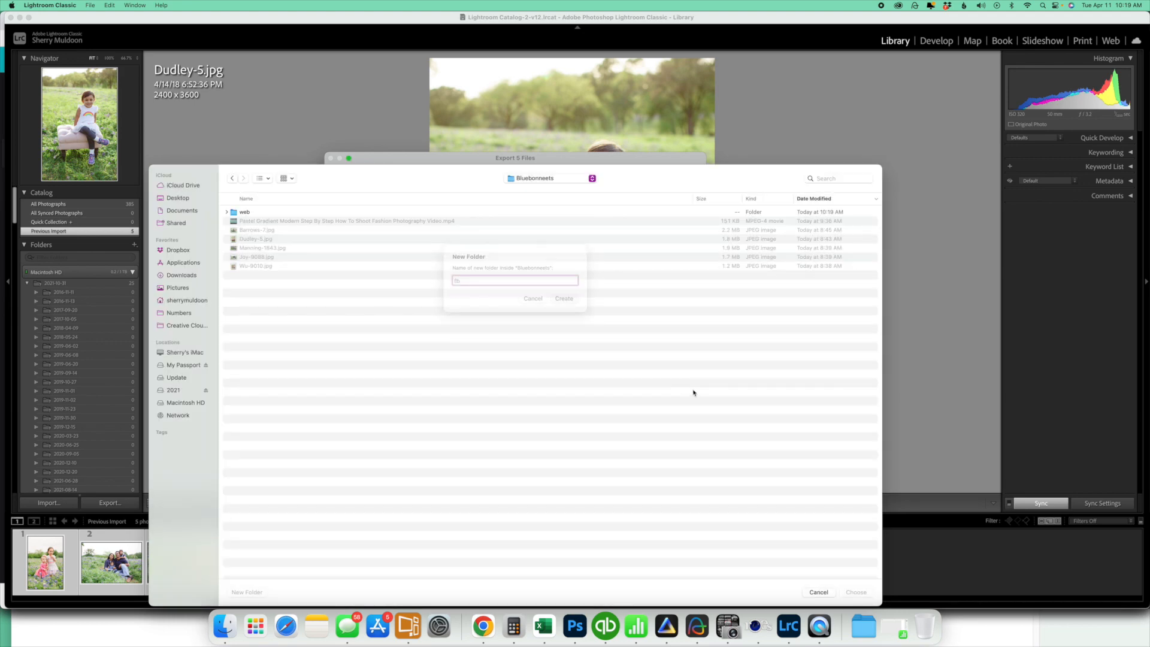
left_click(858, 594)
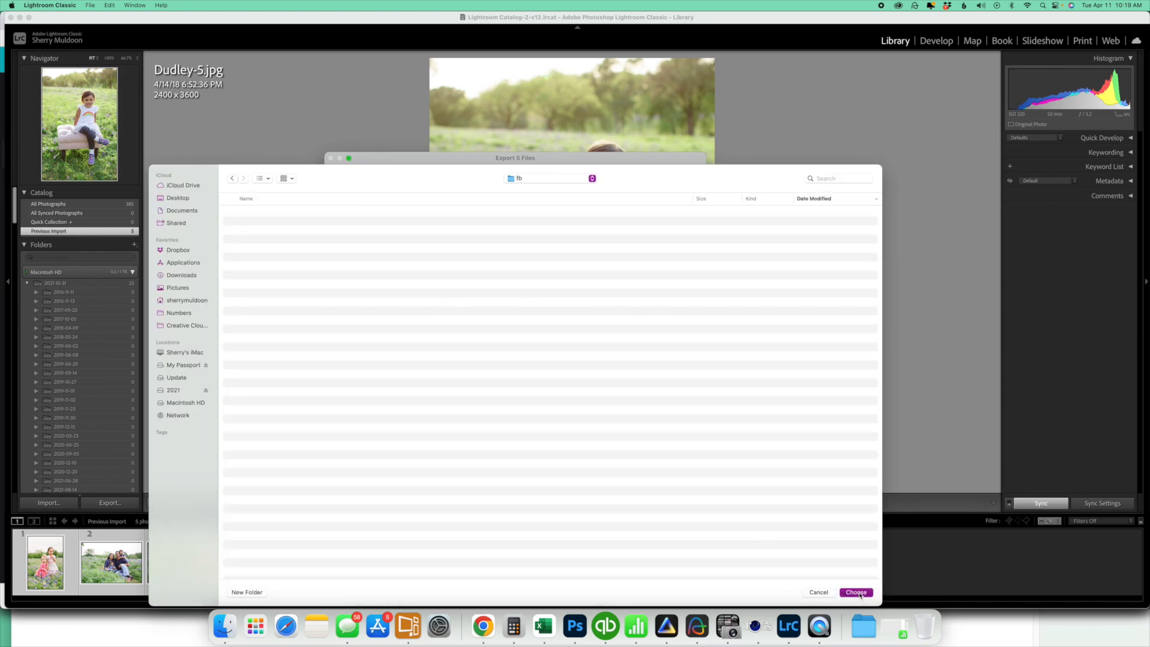
Resize the exported images to a long edge of 2048 pixels at a resolution of 112 pixels per inch
scroll(551, 313, "down", 5)
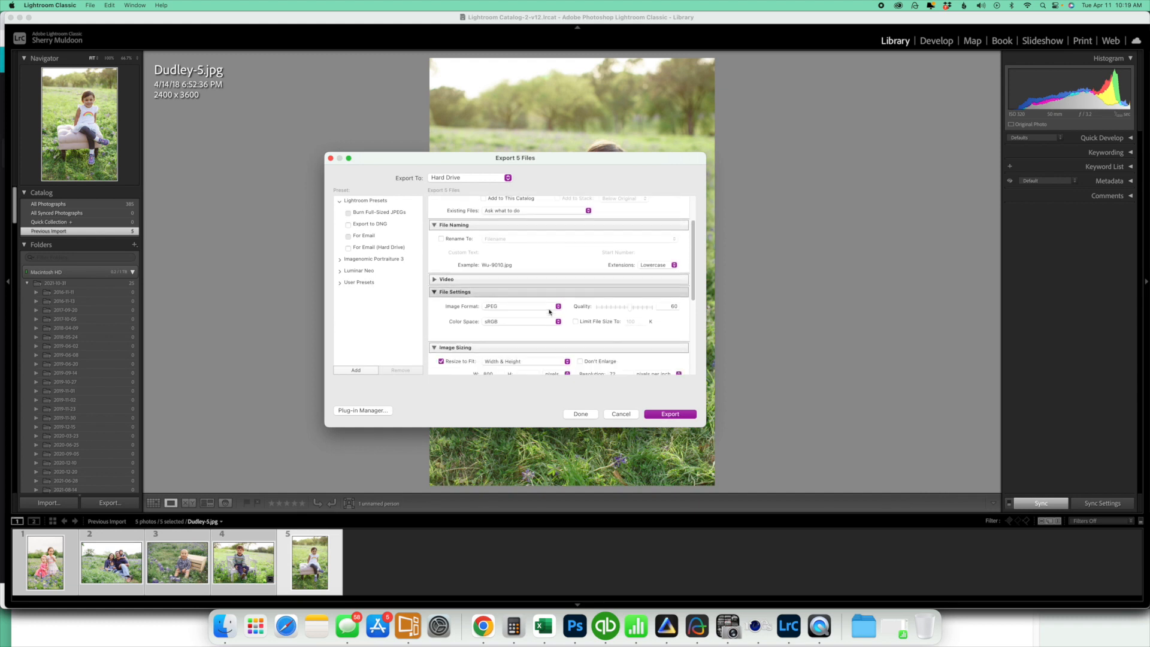
scroll(551, 312, "down", 2)
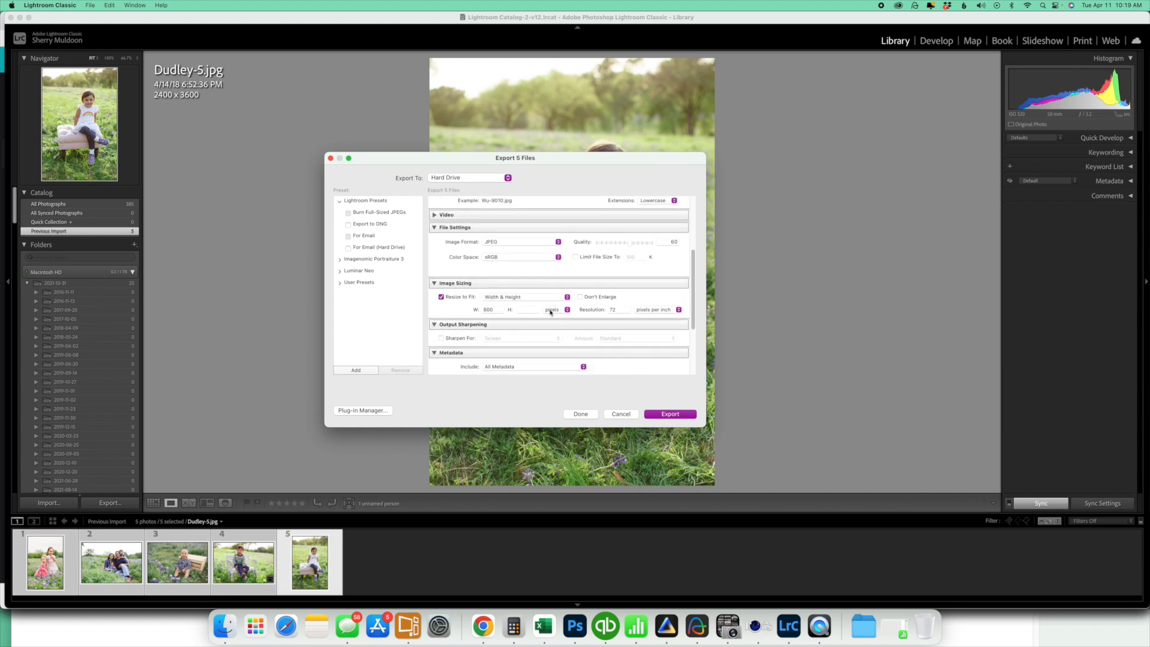
left_click(507, 298)
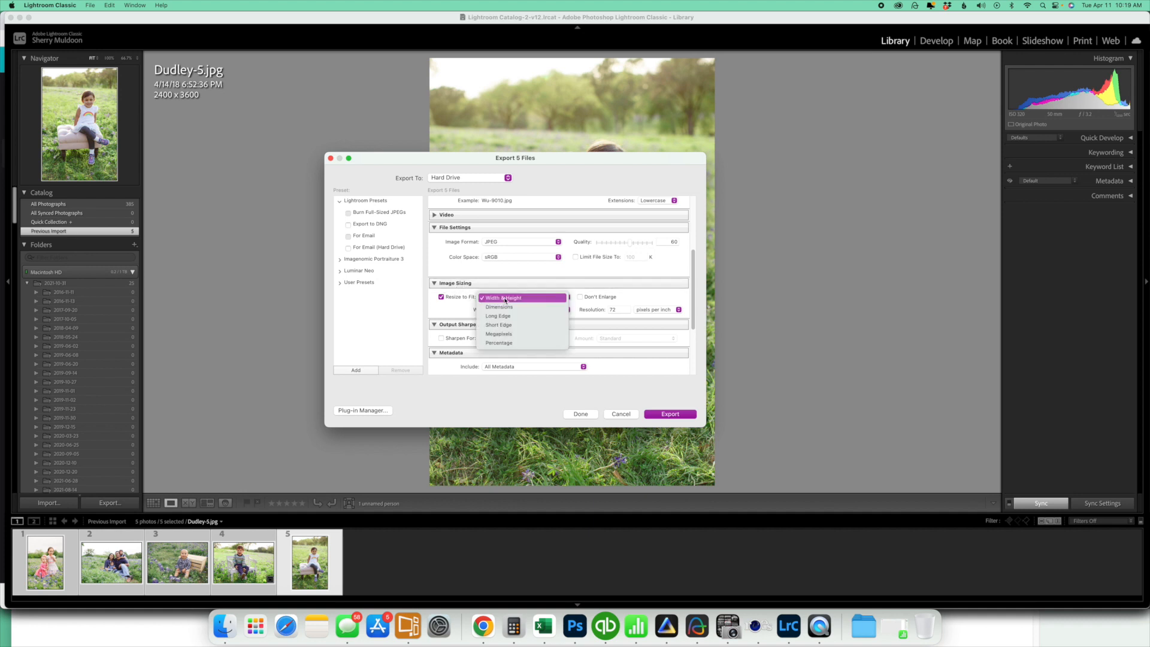
left_click(501, 316)
left_click(524, 309)
type("2048")
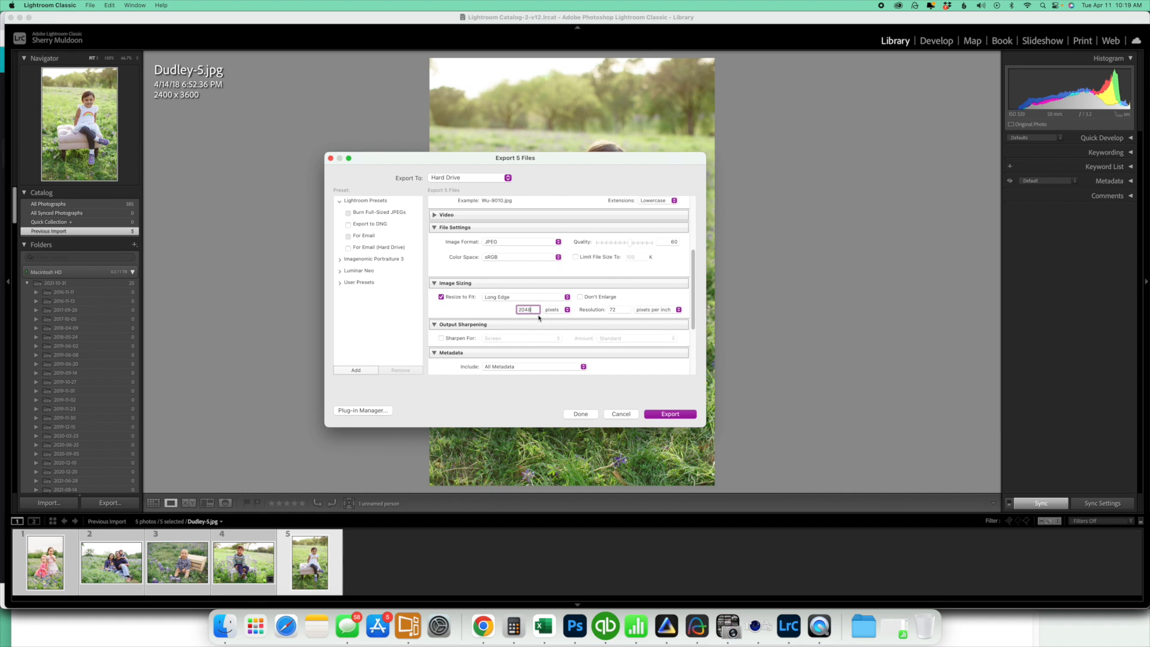
left_click(617, 310)
type("112")
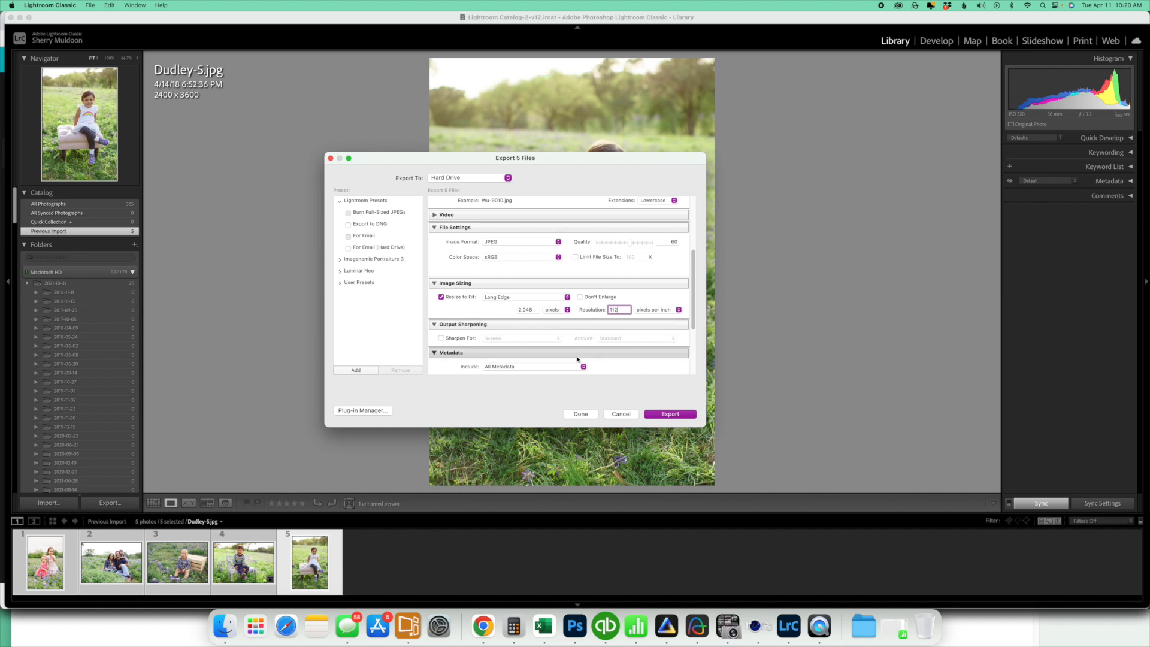
Check the available watermark styles for the export and leave watermarking turned off
scroll(576, 353, "down", 5)
scroll(576, 352, "down", 1)
left_click(441, 350)
left_click(514, 350)
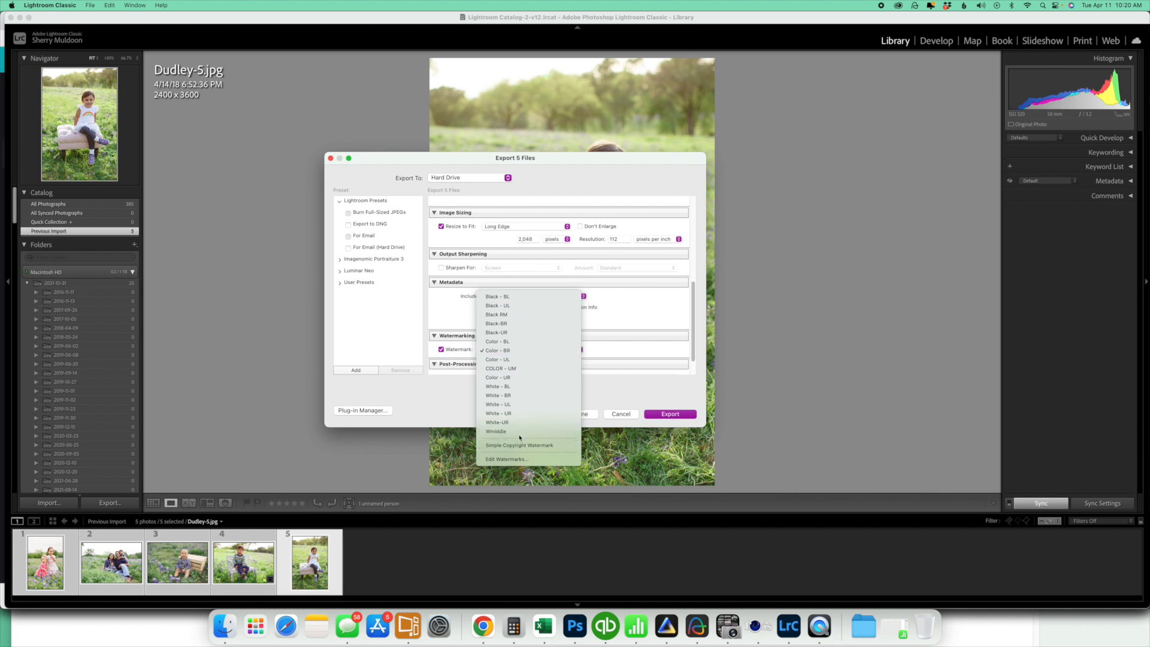
left_click(443, 351)
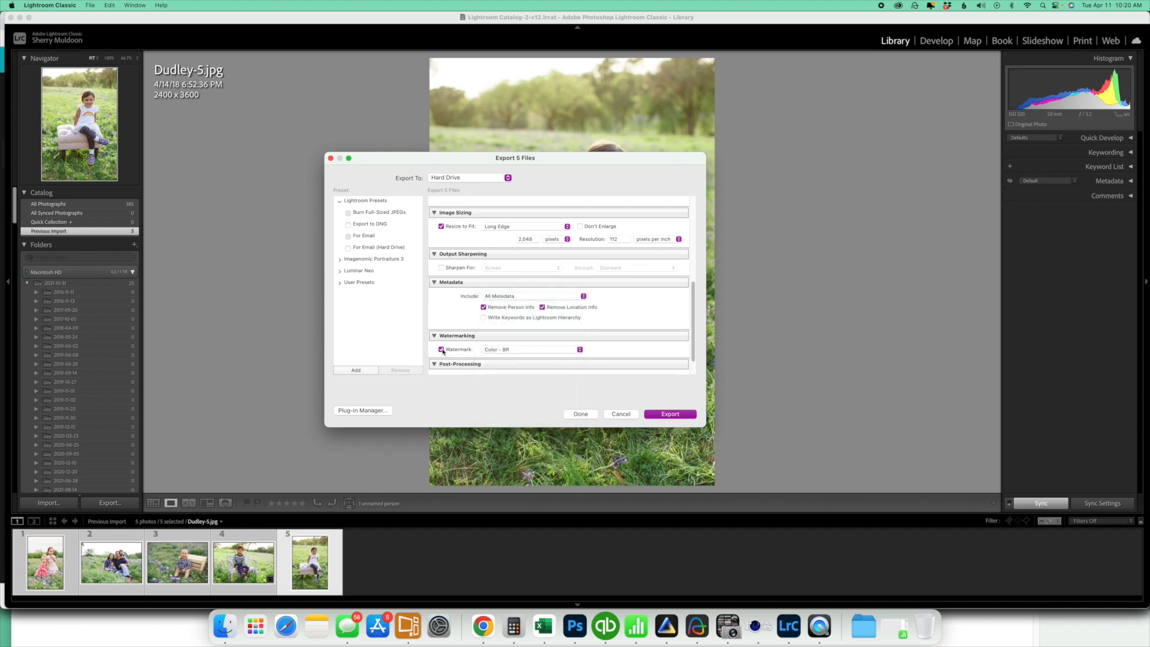
Review the export location, image sizing and watermark settings, and export the five photos to the fb folder
scroll(491, 332, "up", 10)
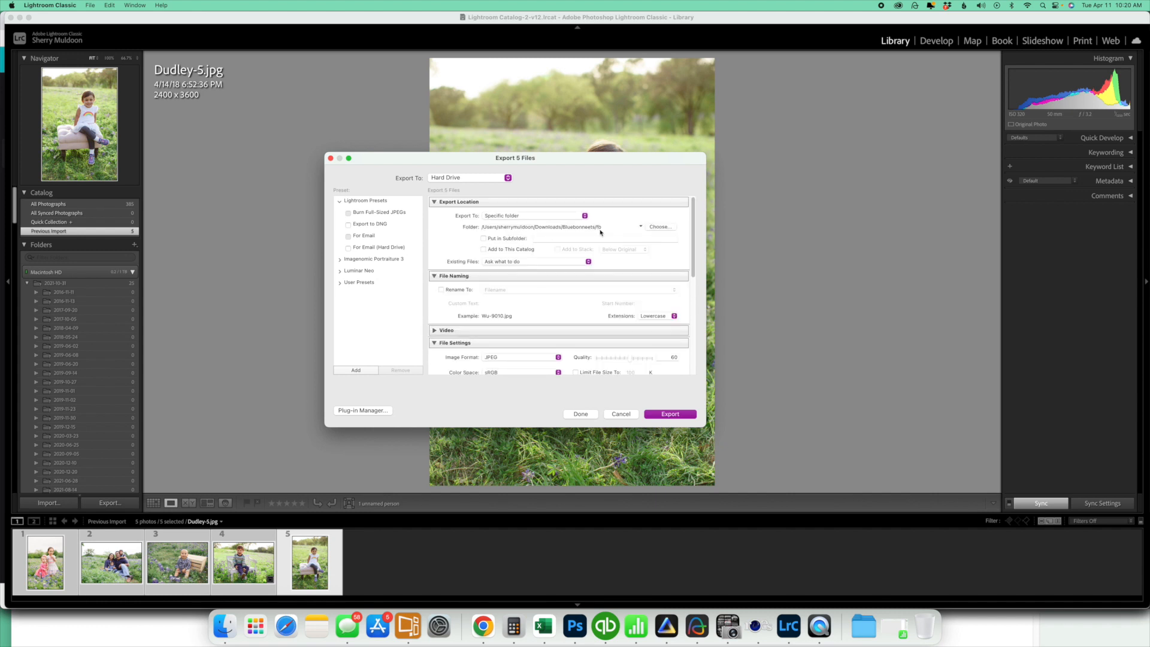
scroll(551, 285, "down", 5)
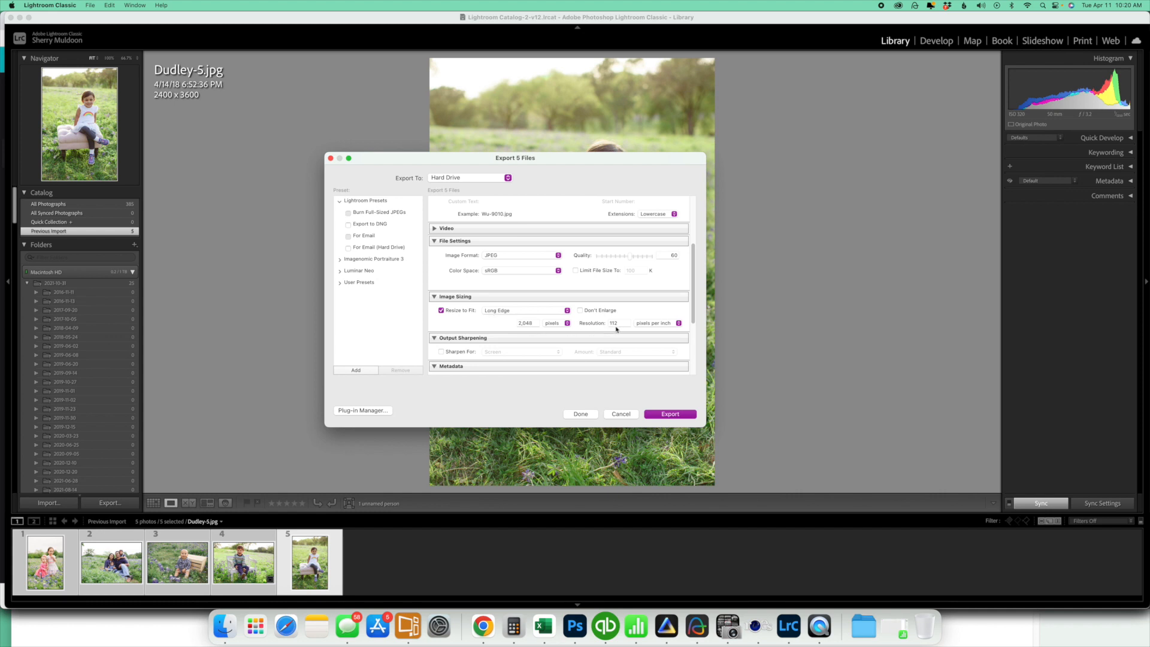
scroll(617, 329, "down", 4)
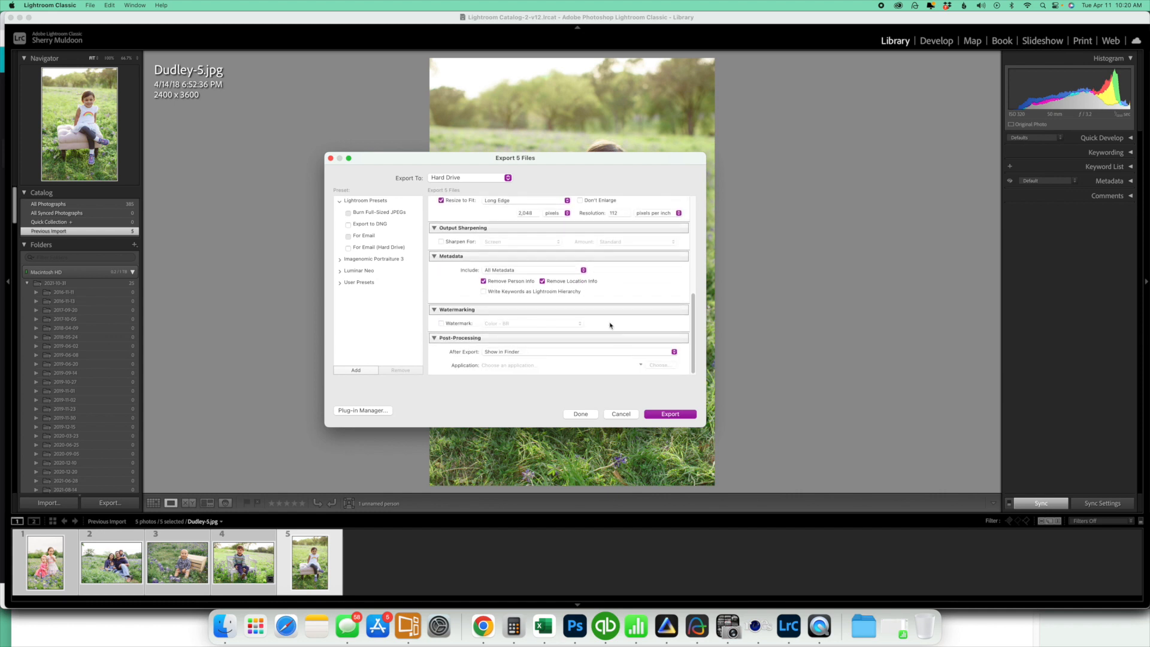
scroll(615, 332, "up", 3)
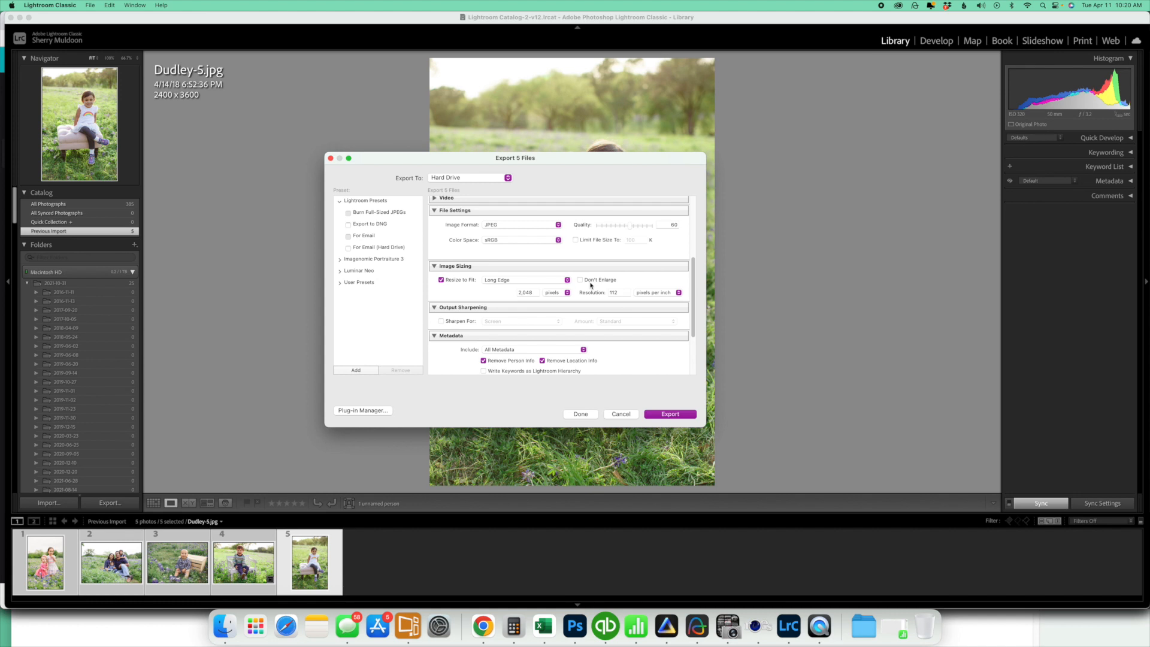
scroll(591, 285, "down", 4)
left_click(670, 414)
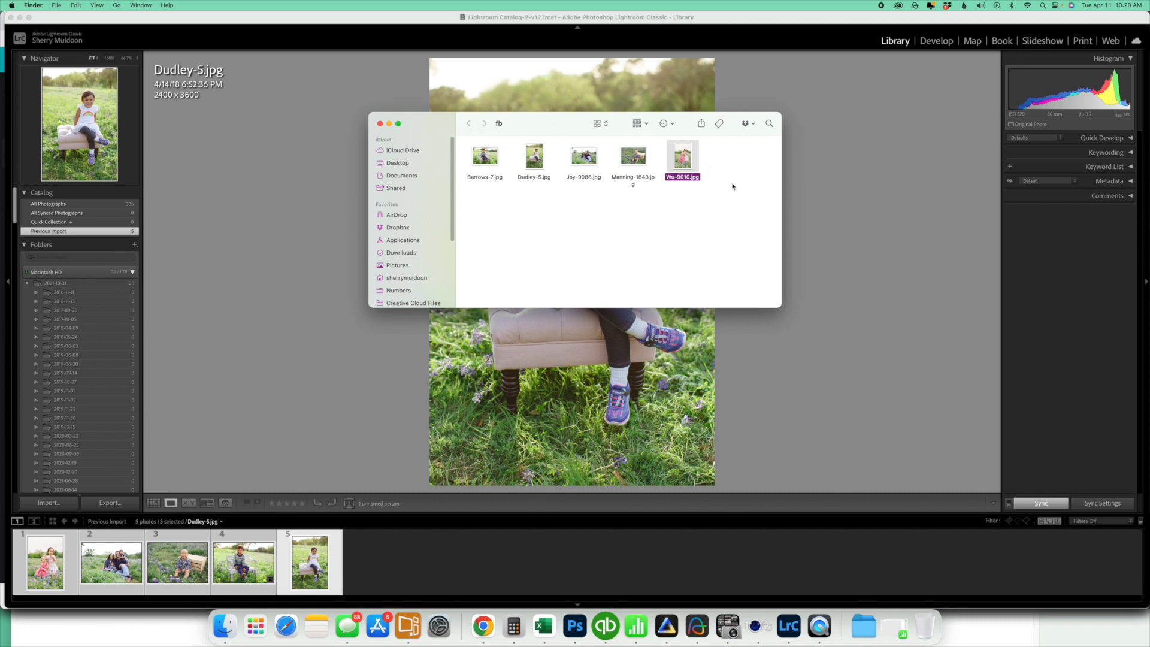
Preview the exported photo of the baby beside the wooden crate in the fb folder and close the preview
left_click(641, 161)
key("space")
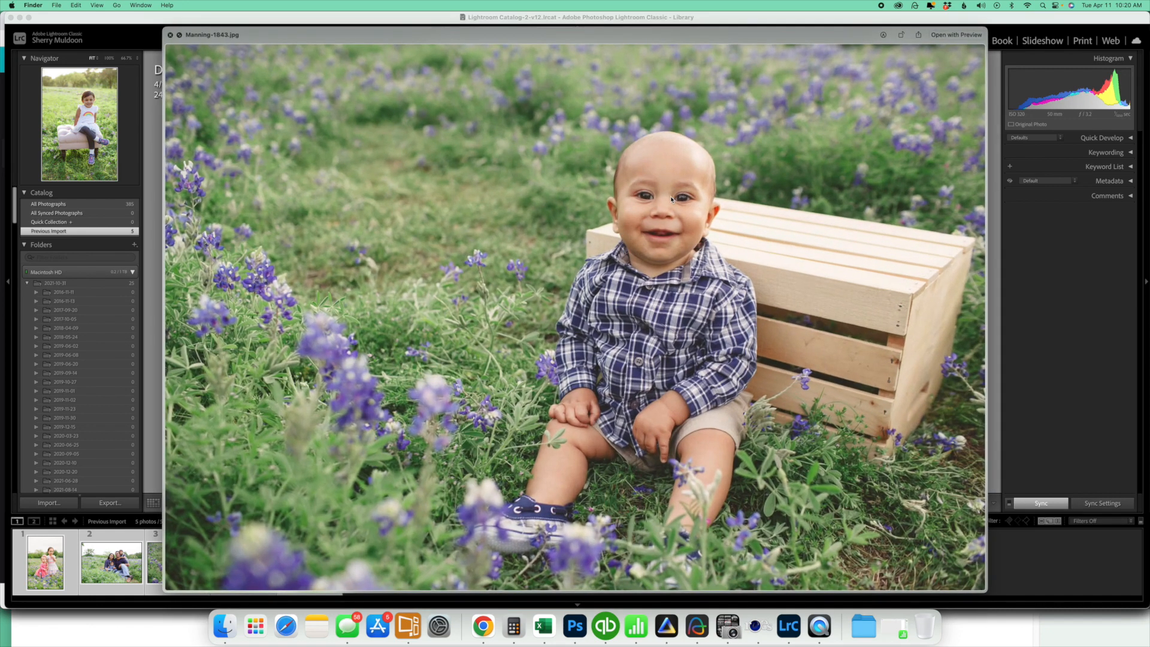
key("space")
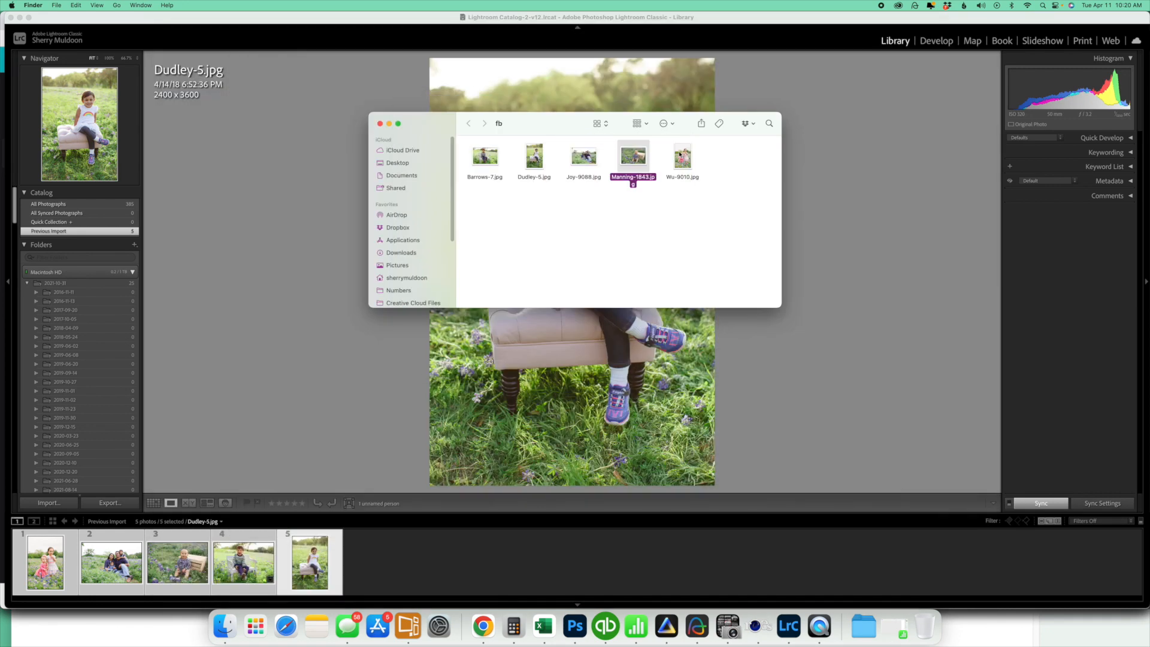
left_click(681, 214)
key("space")
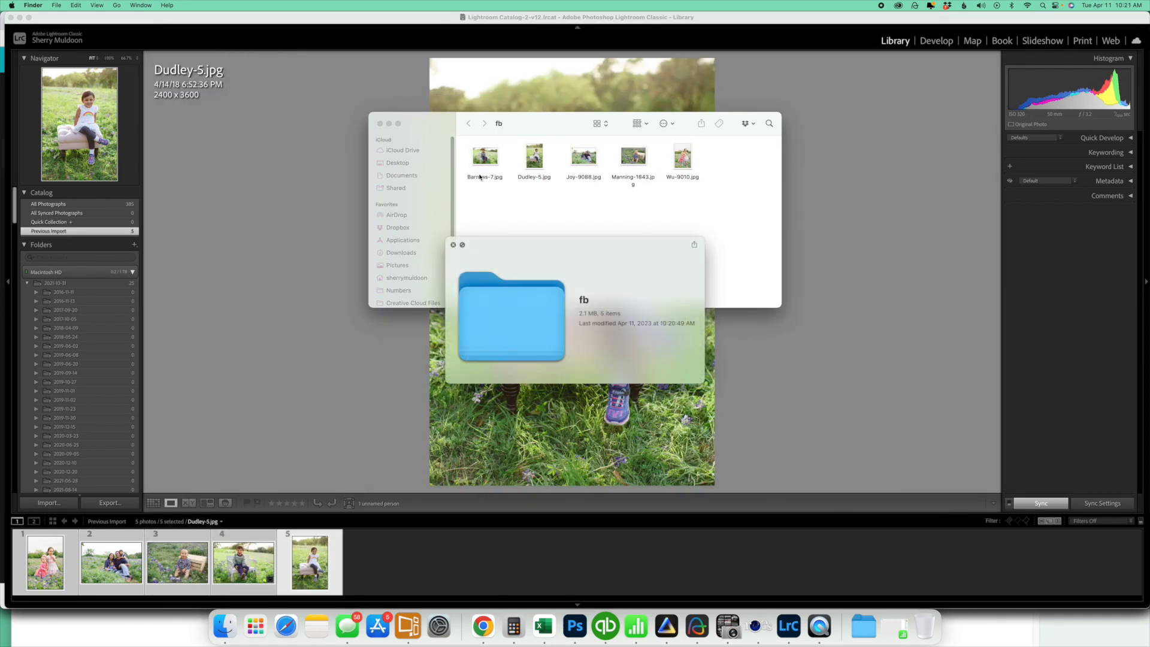
left_click(454, 246)
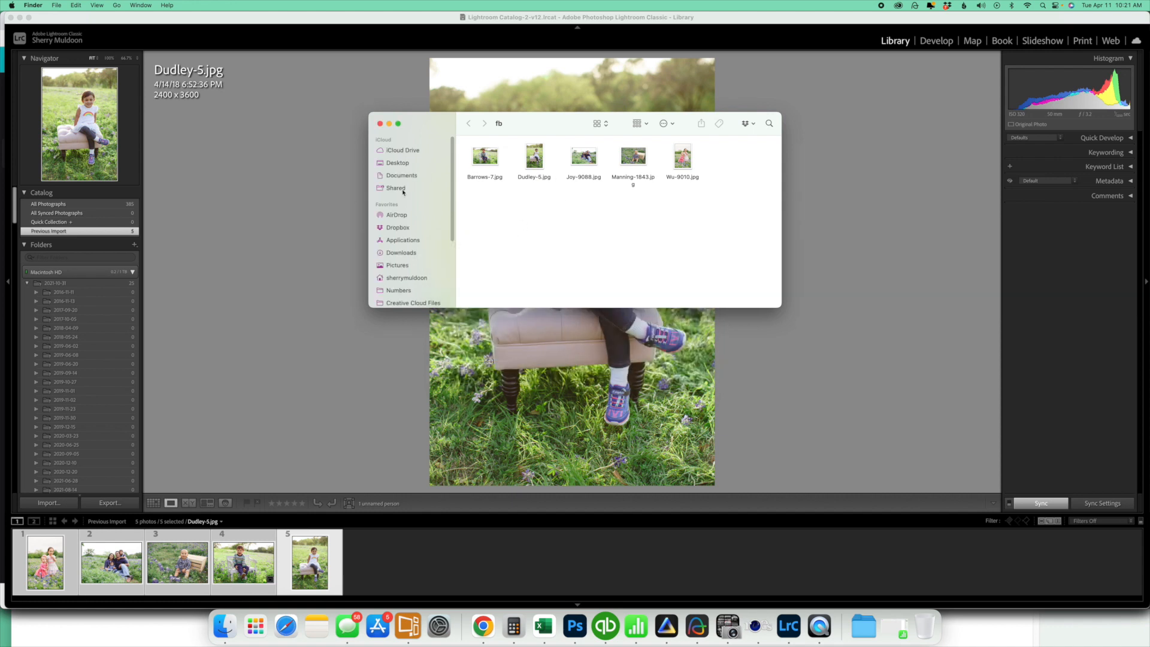